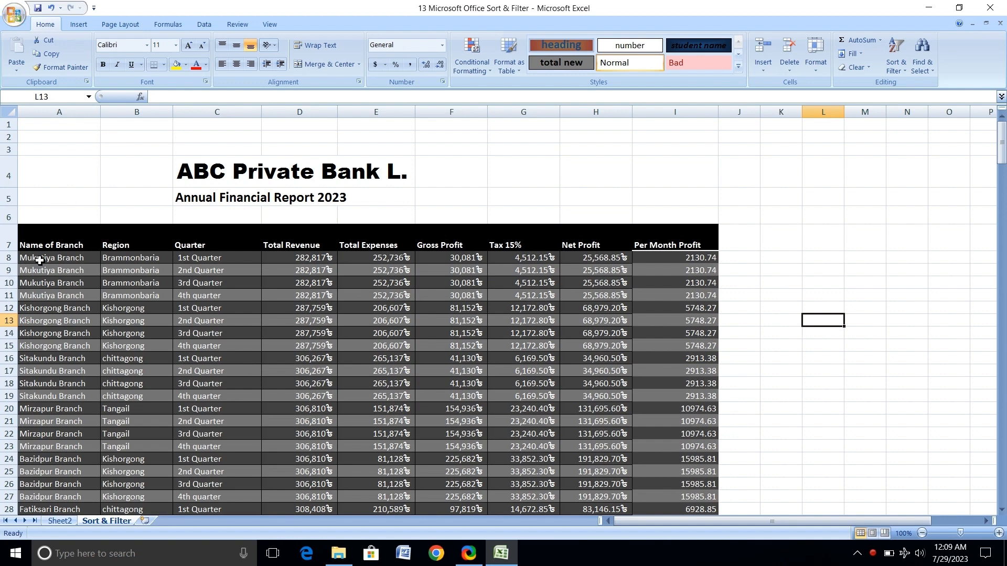
# Look through the bank's annual financial report table, from Name of Branch to Per Month Profit.
pyautogui.scroll(-3, 49, 292)
pyautogui.scroll(3, 49, 292)
pyautogui.click(668, 246)
pyautogui.click(776, 269)
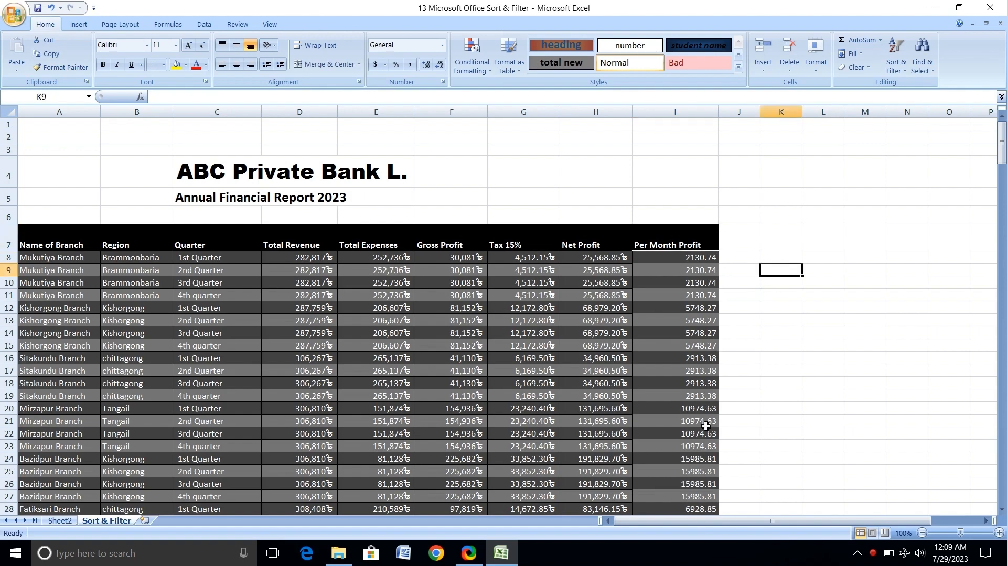
pyautogui.scroll(-7, 710, 428)
pyautogui.scroll(7, 714, 429)
pyautogui.click(696, 261)
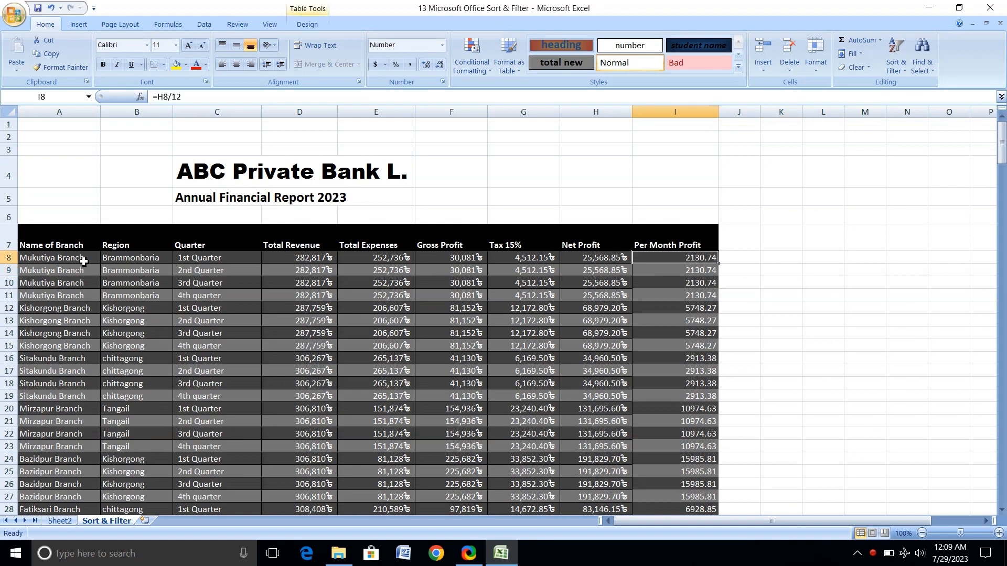
# Turn on filtering for the table's header row, from Name of Branch to Per Month Profit.
pyautogui.moveTo(80, 243); pyautogui.dragTo(713, 231)
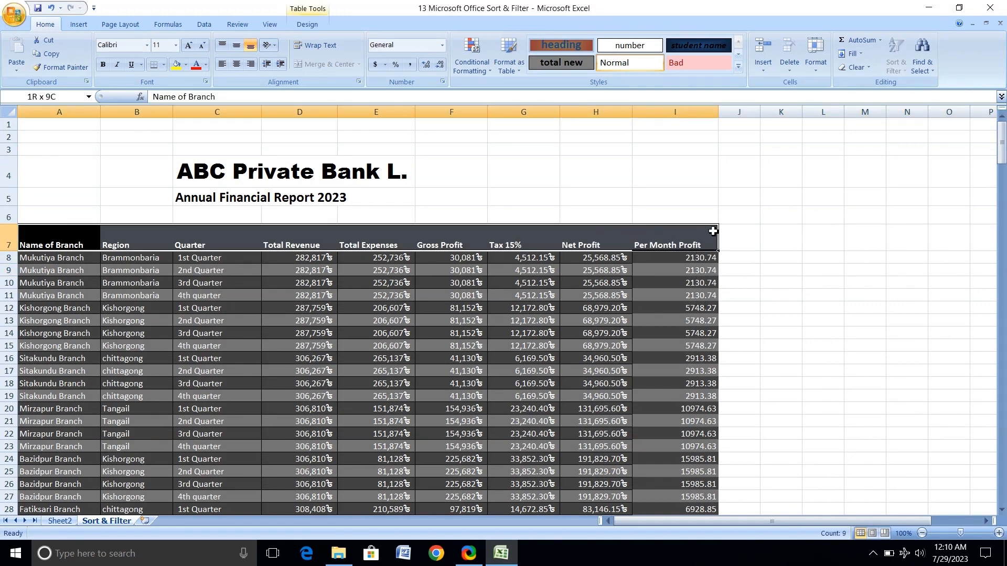
pyautogui.click(896, 57)
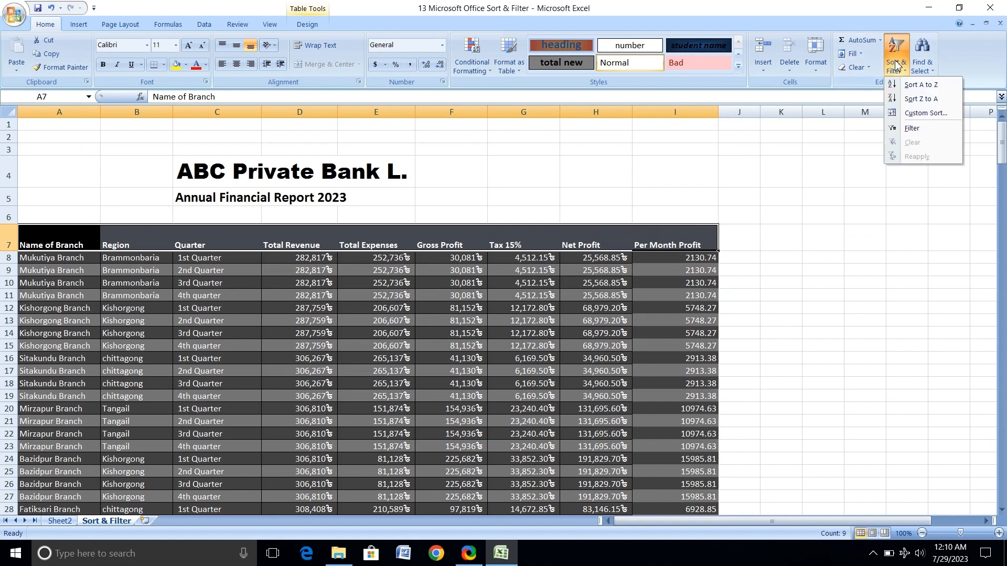
pyautogui.click(911, 129)
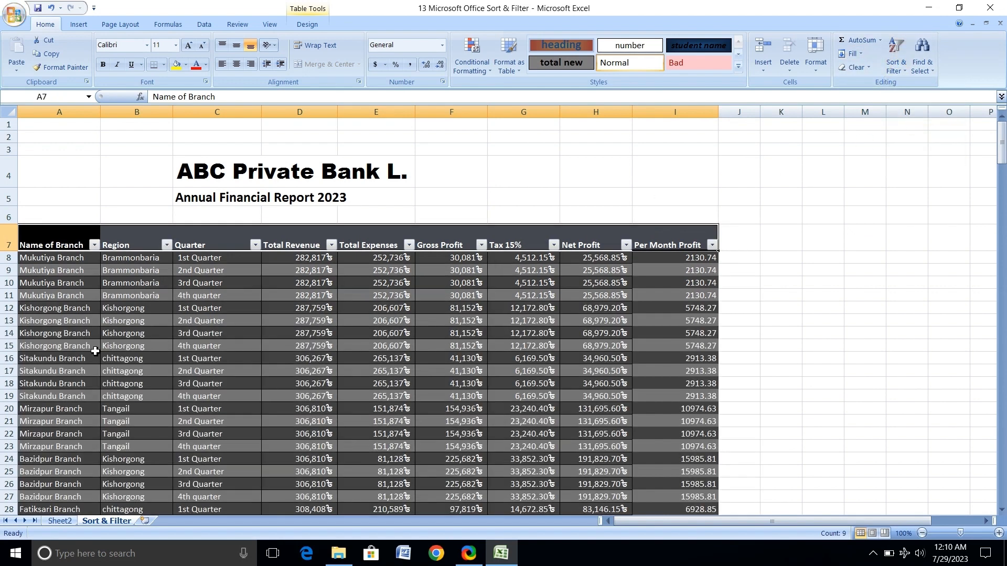
pyautogui.click(110, 319)
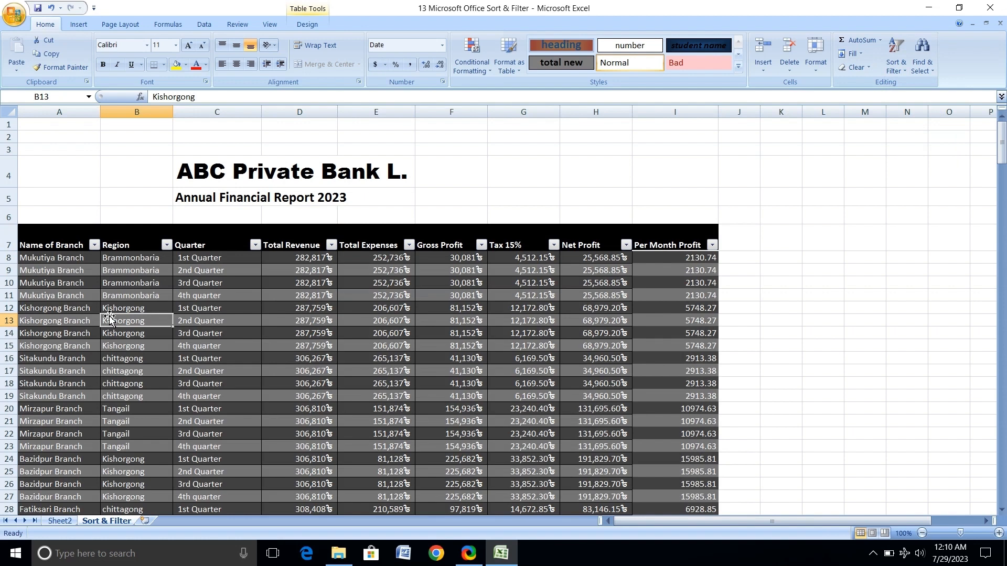
# Filter the Region column to show only Dhaka.
pyautogui.click(166, 245)
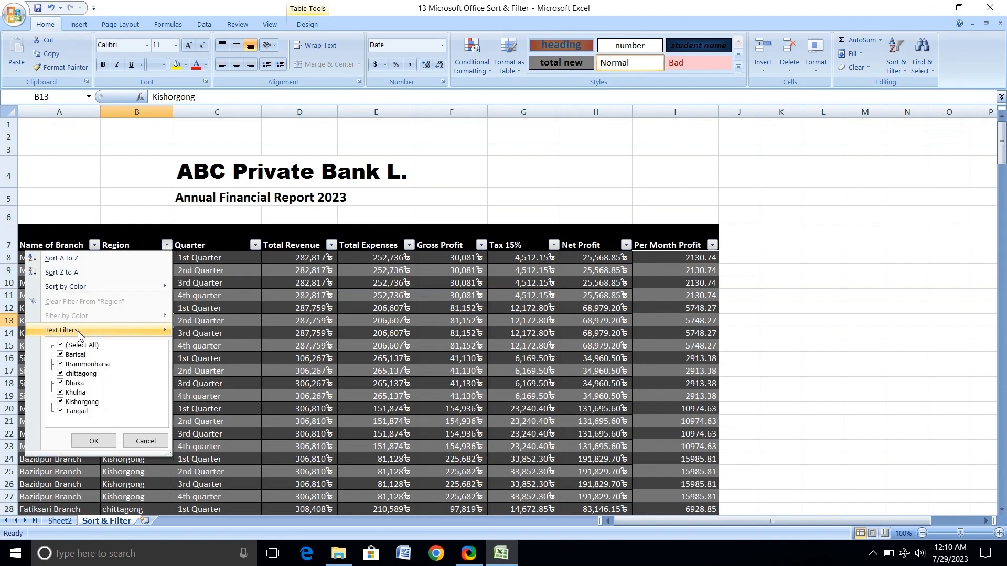
pyautogui.click(78, 346)
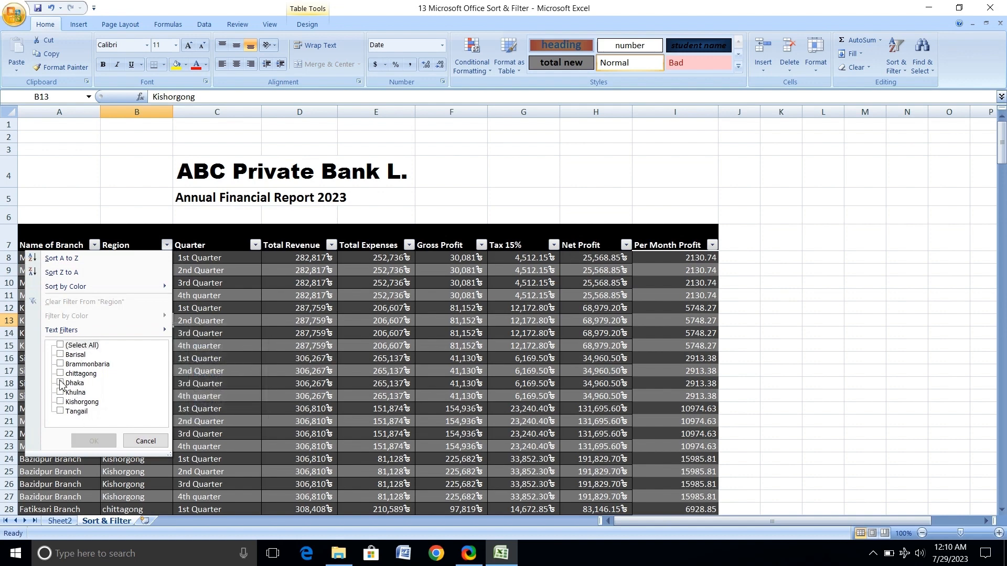
pyautogui.click(61, 383)
pyautogui.click(94, 440)
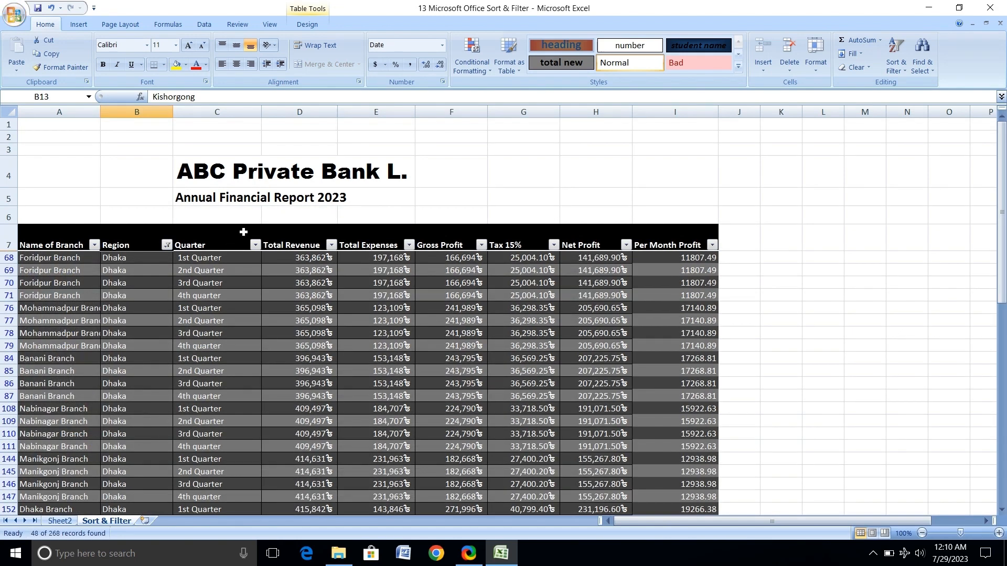
# Filter the Quarter column to show only the 1st Quarter.
pyautogui.click(256, 246)
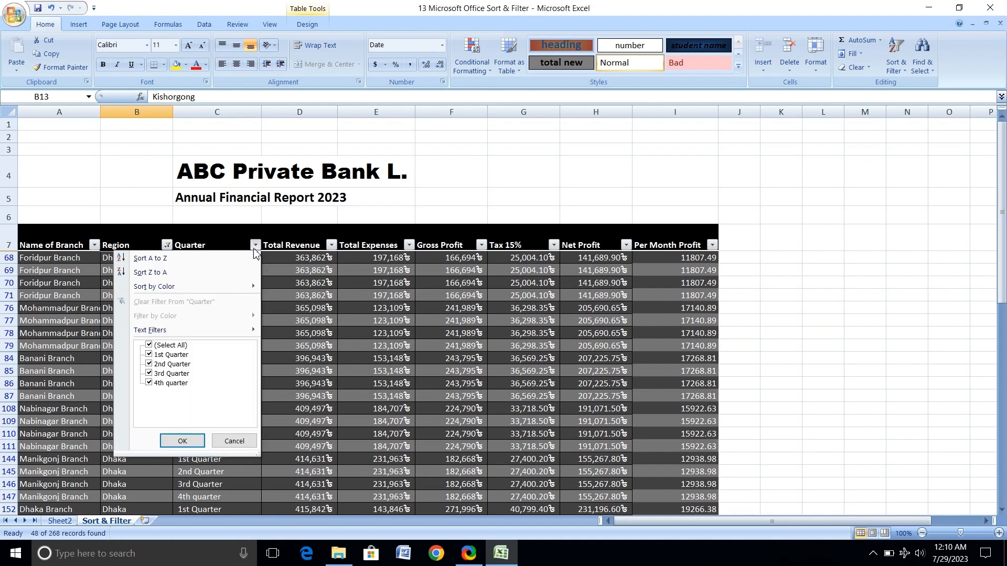
pyautogui.click(171, 348)
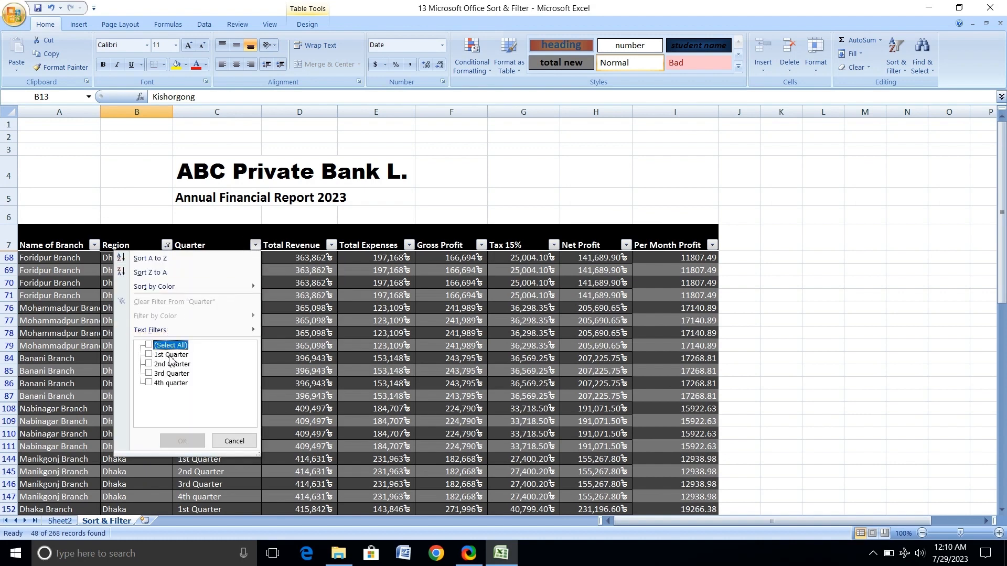
pyautogui.click(168, 356)
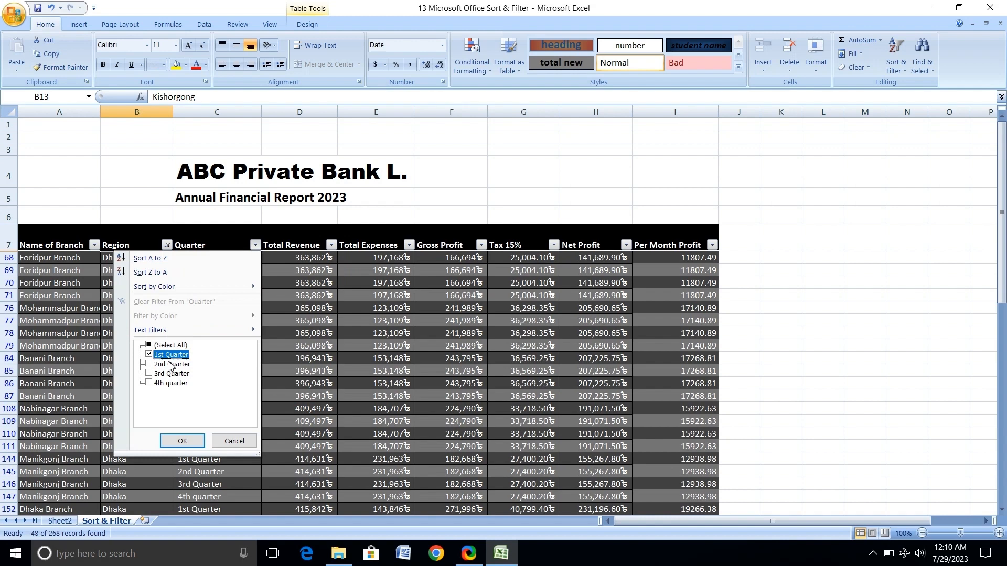
pyautogui.click(182, 441)
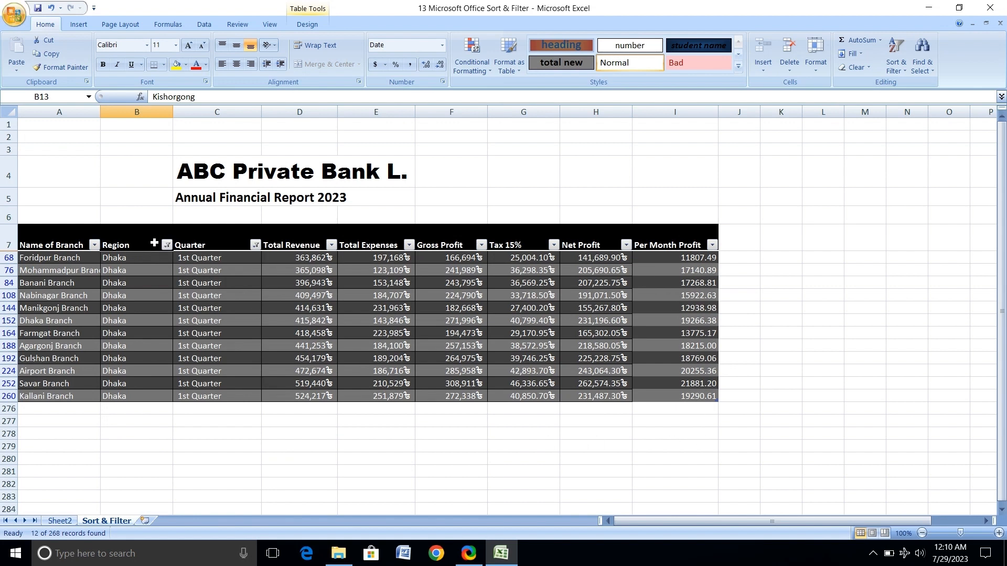
# Change the Quarter filter to show only the 4th quarter.
pyautogui.click(255, 245)
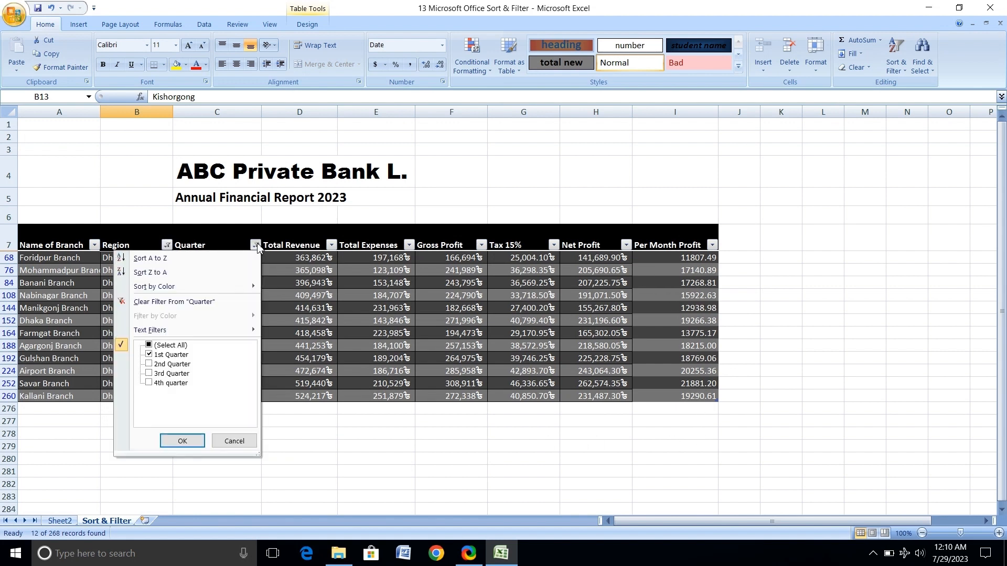
pyautogui.click(169, 345)
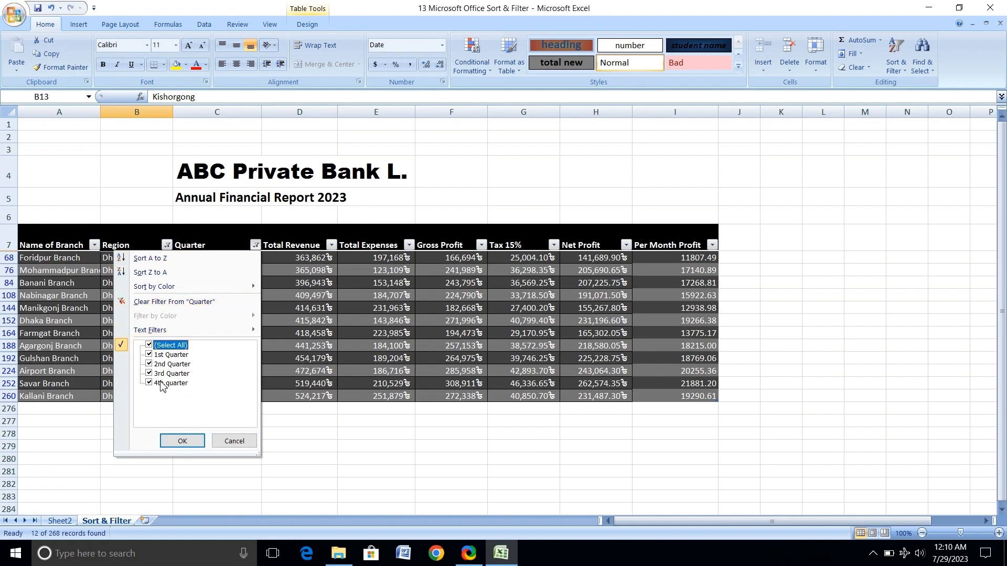
pyautogui.click(164, 348)
pyautogui.click(151, 383)
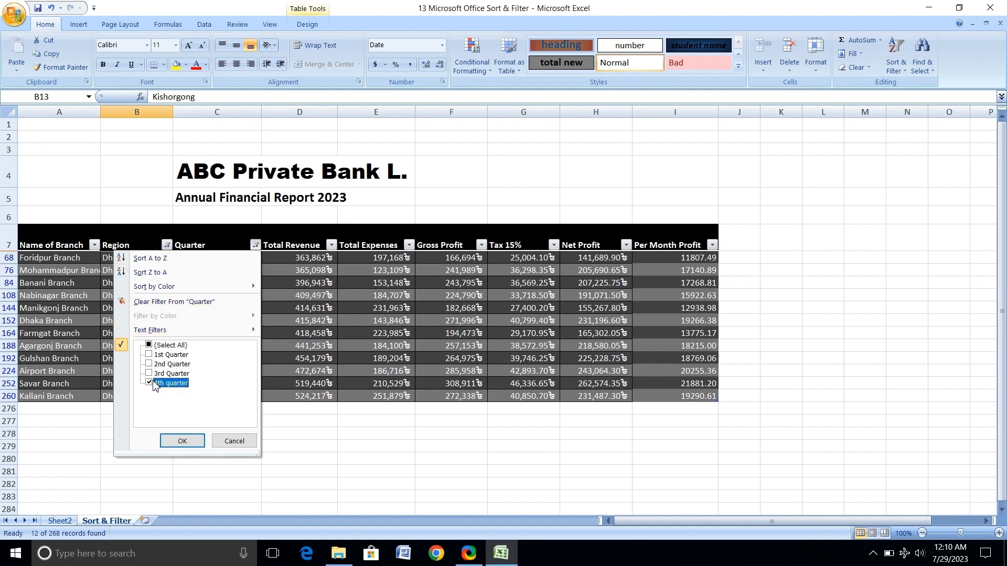
pyautogui.click(187, 442)
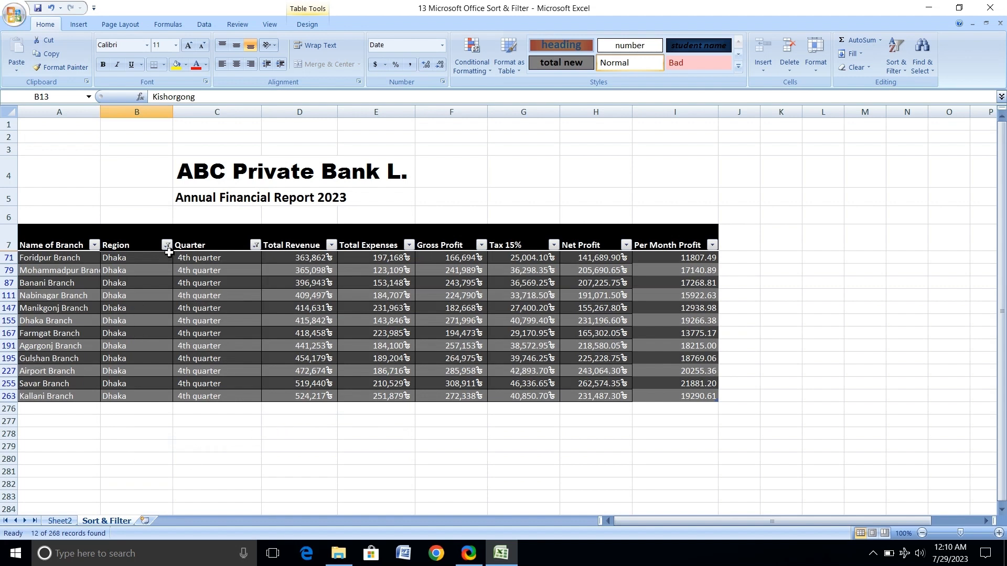
# Reset the Quarter and Region filters to include all quarters and all regions.
pyautogui.click(254, 246)
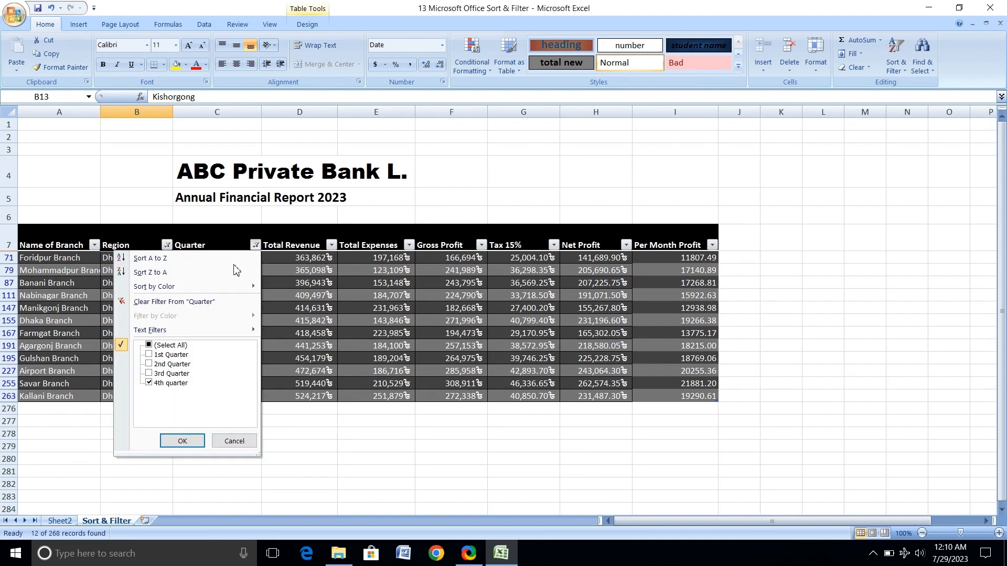
pyautogui.click(168, 346)
pyautogui.click(179, 442)
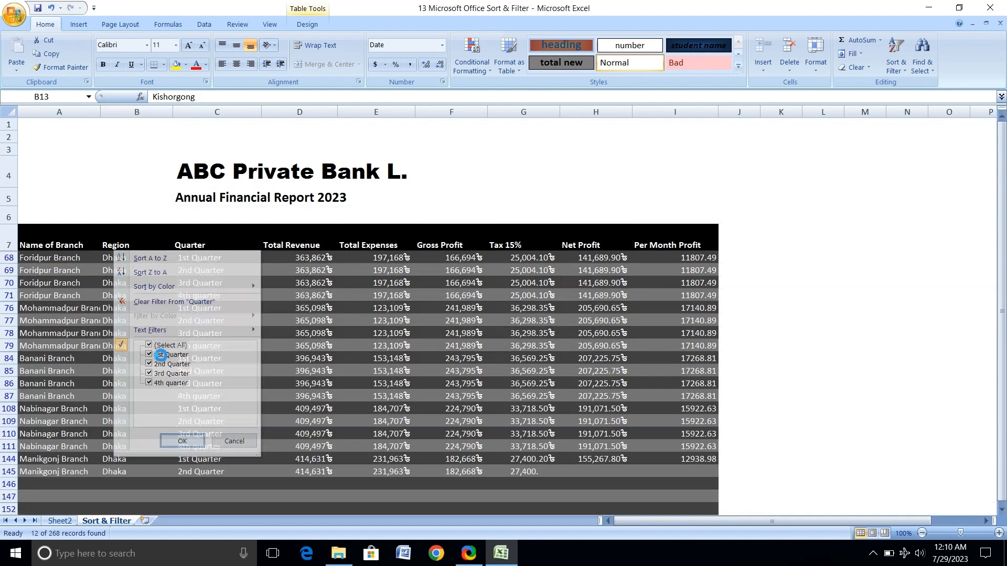
pyautogui.click(167, 245)
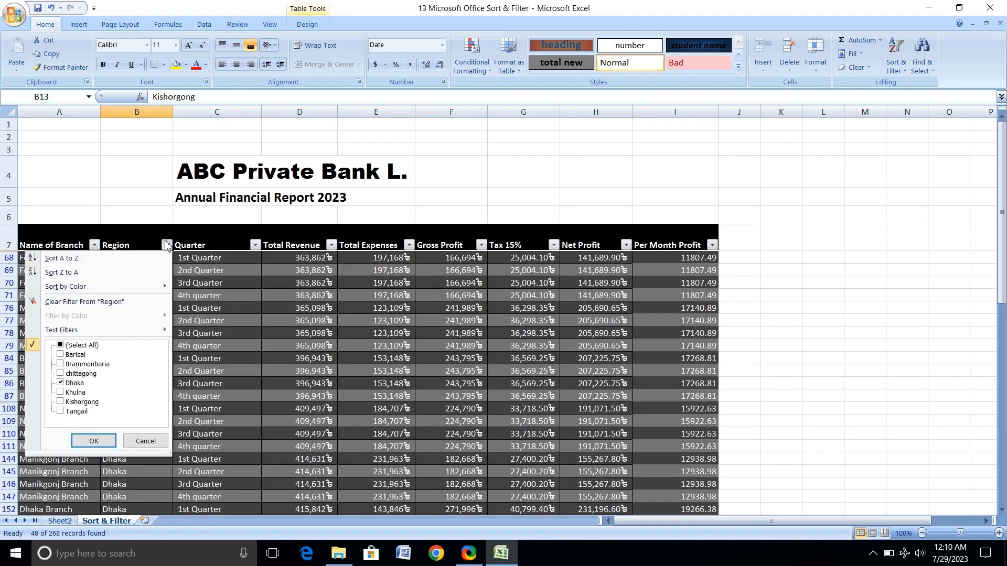
pyautogui.click(84, 346)
pyautogui.click(94, 442)
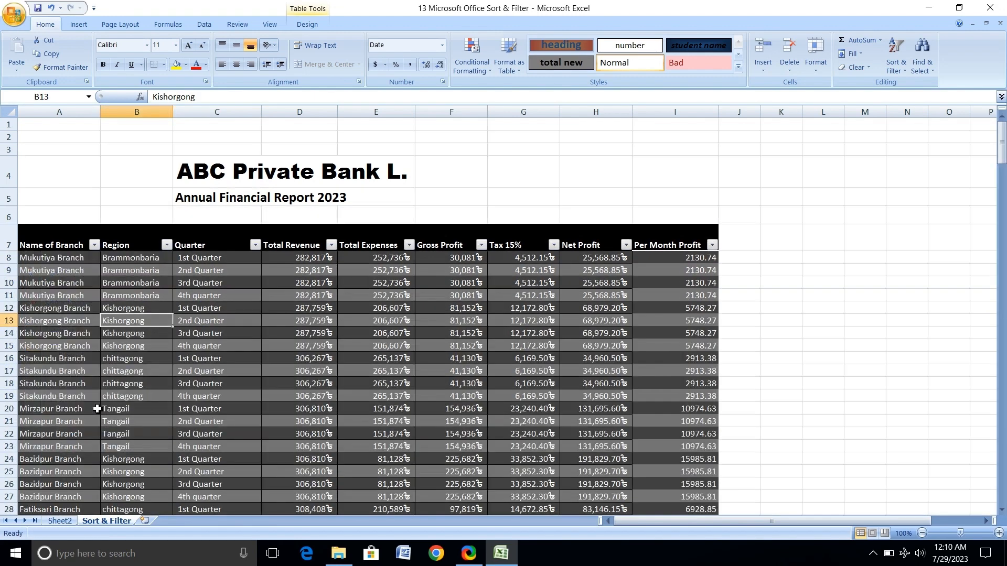
# Sort the table by the Region column from A to Z.
pyautogui.click(136, 261)
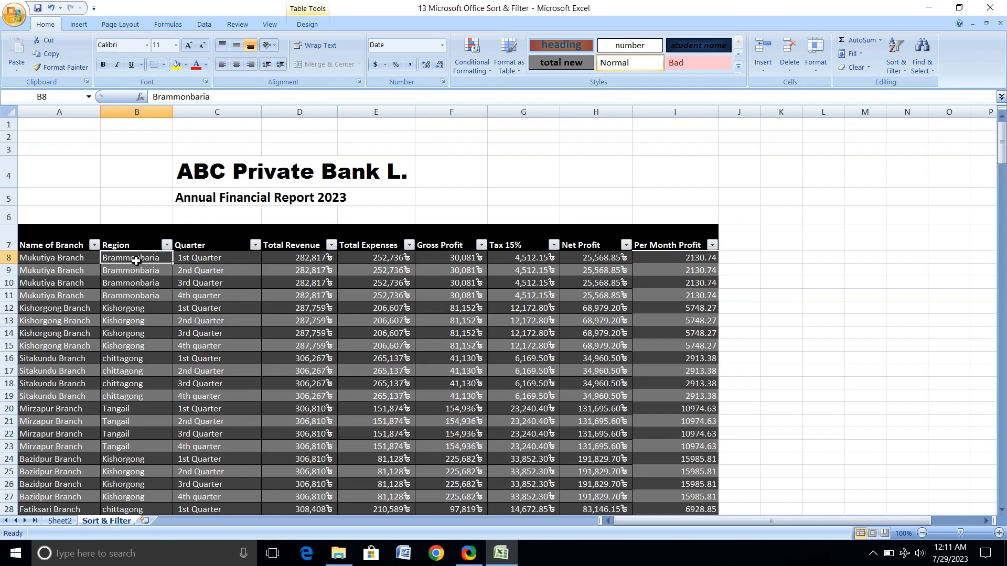
pyautogui.rightClick(136, 260)
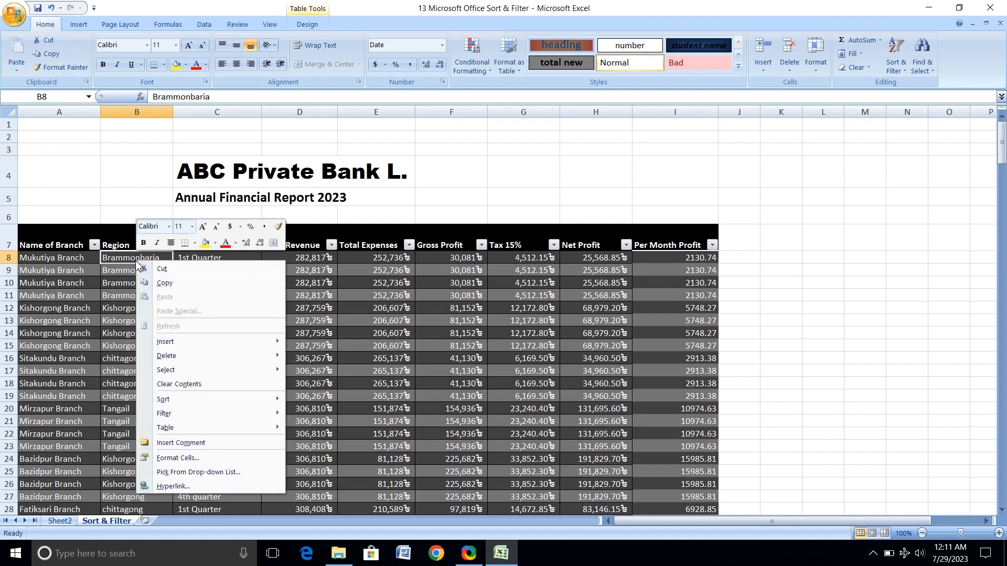
pyautogui.moveTo(174, 401)
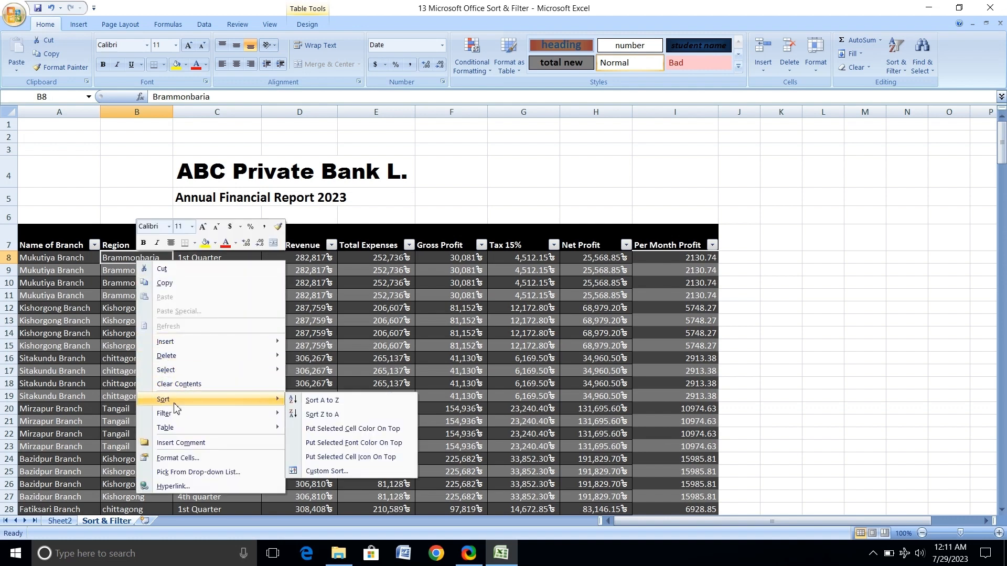
pyautogui.click(318, 401)
# Look through the sorted table to check the order of the regions.
pyautogui.click(139, 272)
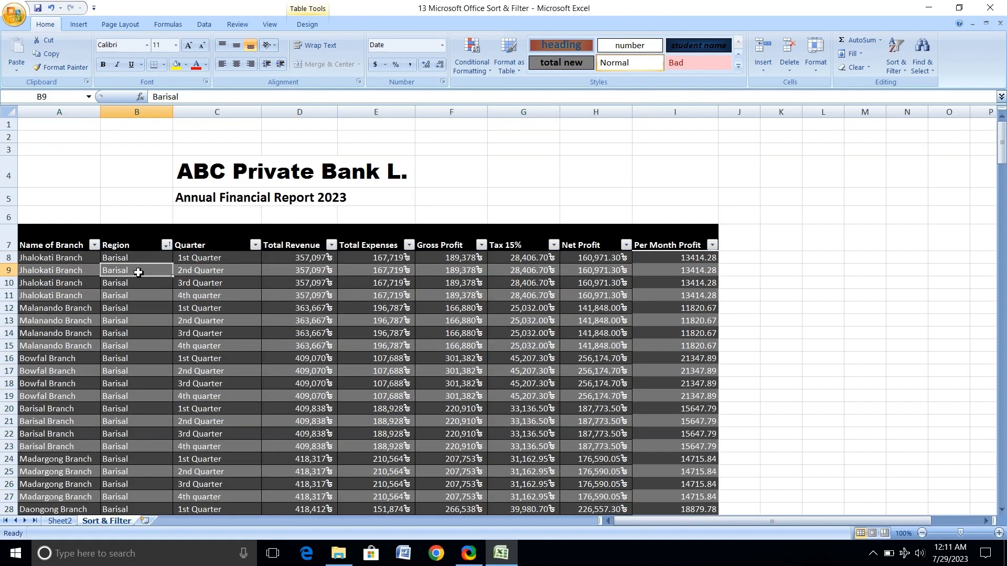
pyautogui.scroll(-13, 138, 275)
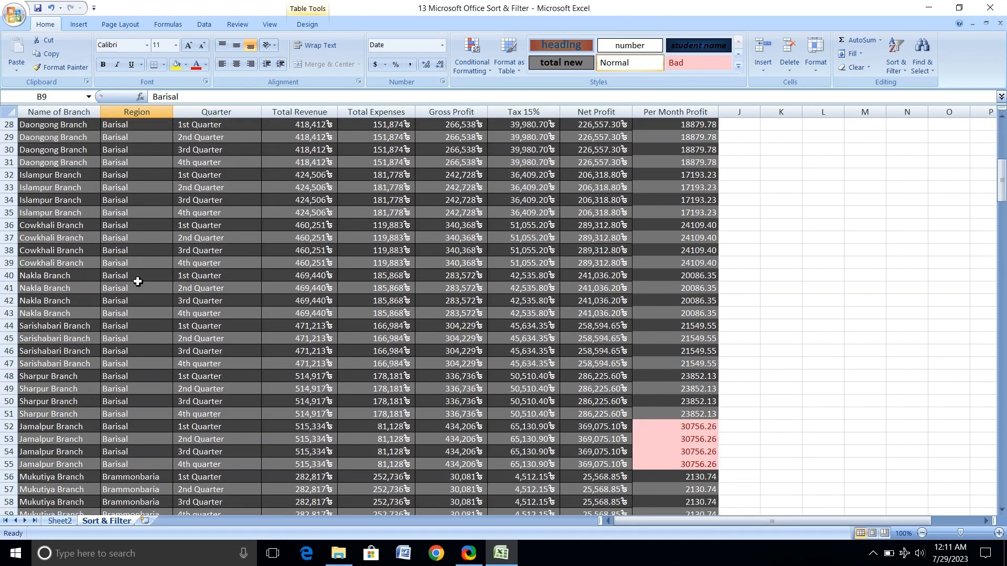
pyautogui.scroll(-2, 136, 285)
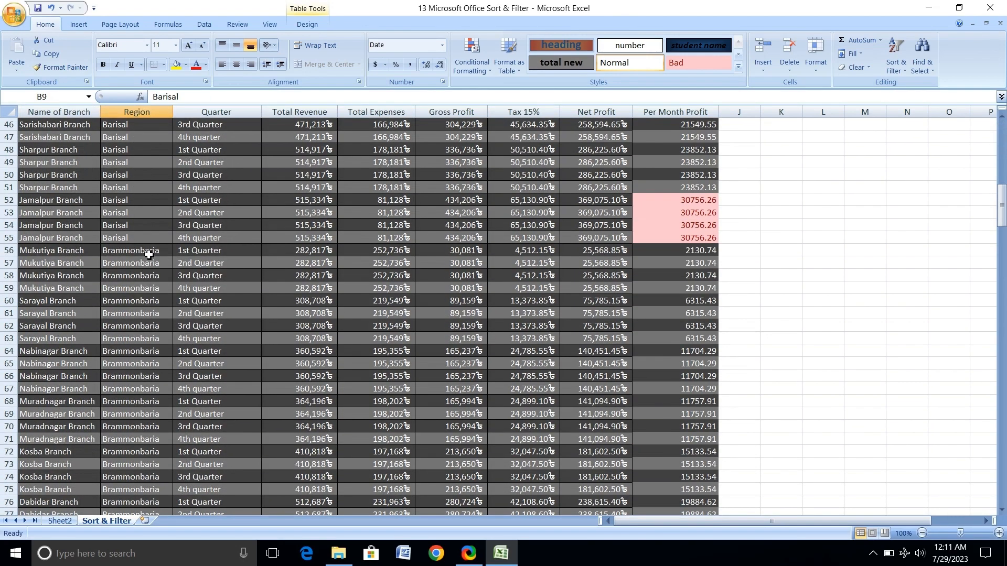
pyautogui.scroll(-17, 149, 255)
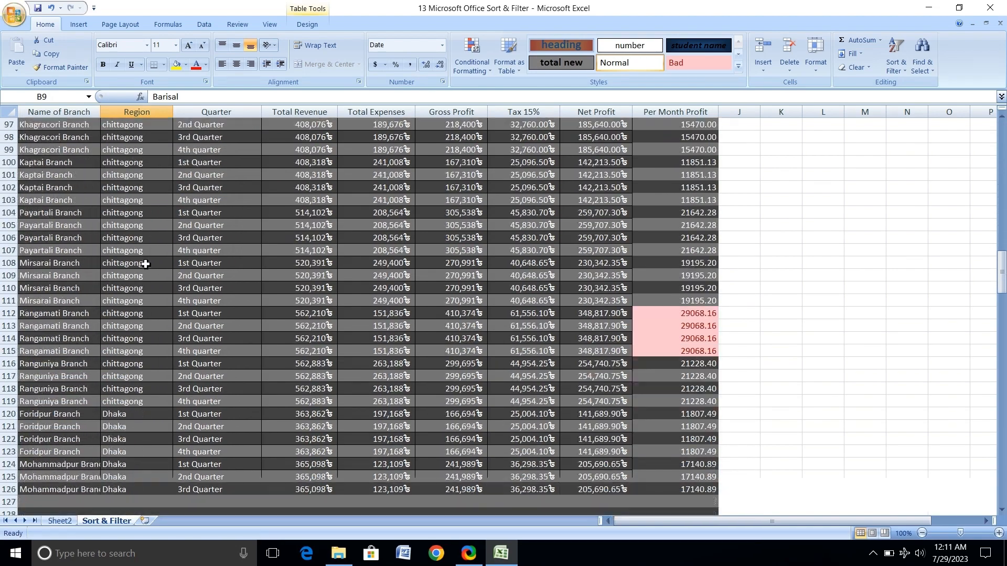
pyautogui.scroll(-20, 146, 266)
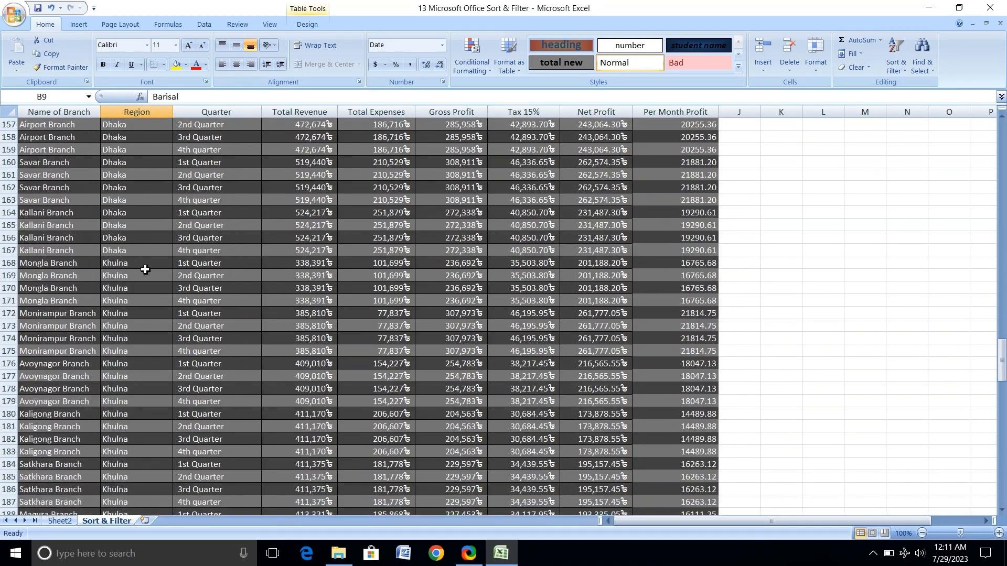
pyautogui.scroll(-17, 145, 269)
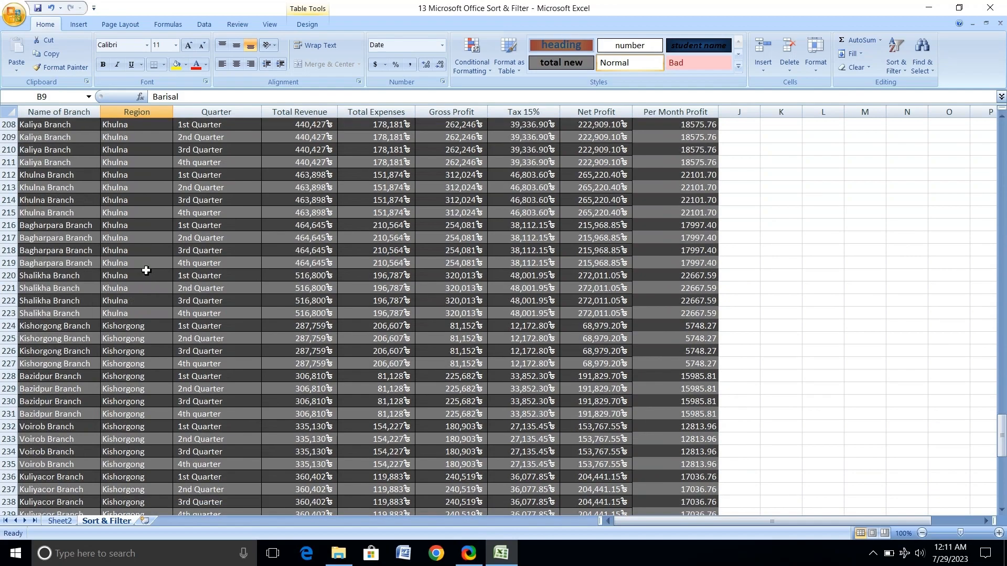
pyautogui.scroll(20, 146, 270)
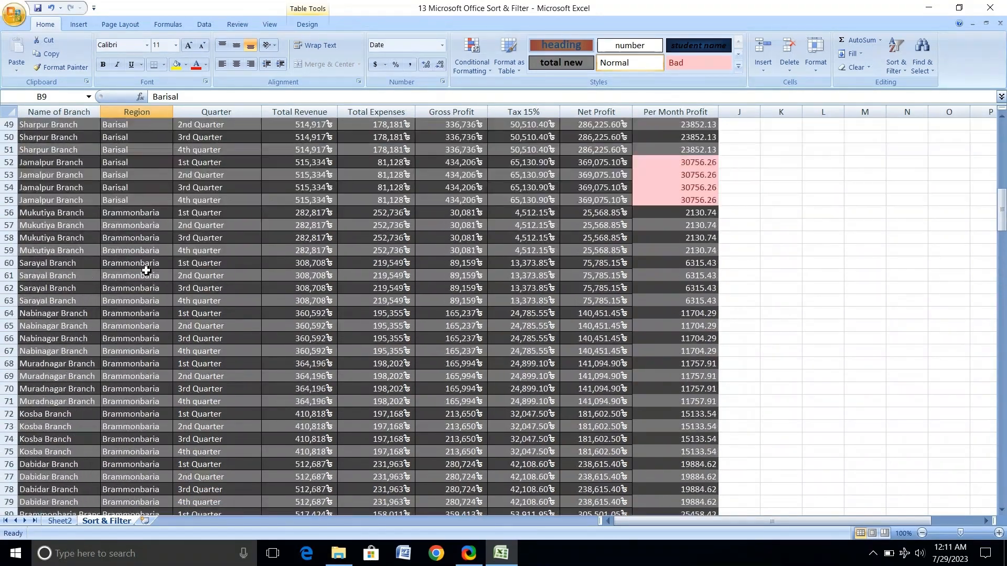
pyautogui.scroll(16, 146, 270)
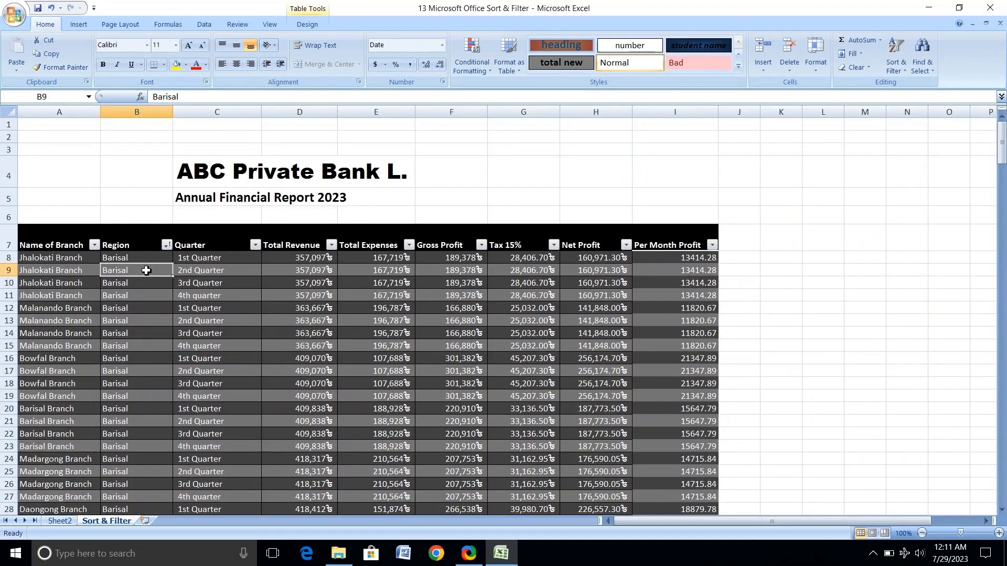
# Undo the A to Z sort of the Region column.
pyautogui.hotkey('ctrl', 'z')
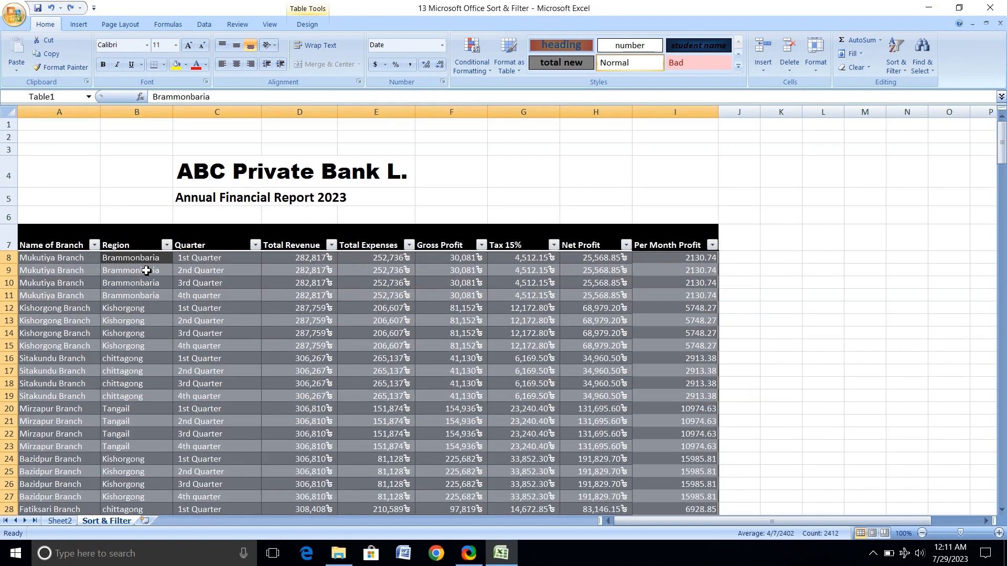
pyautogui.click(152, 270)
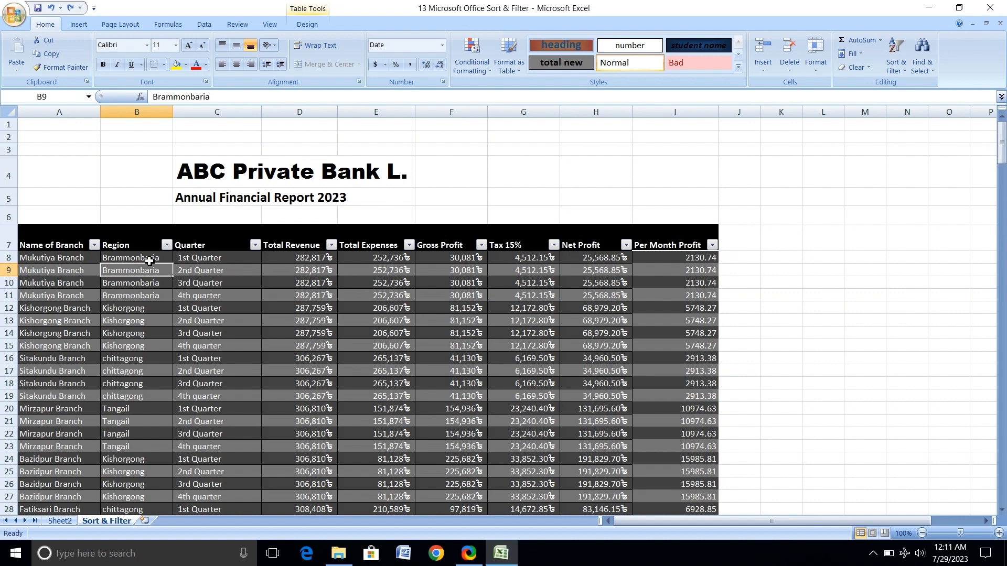
# Apply a custom sort to the table by Region and then by Quarter, both on values from A to Z.
pyautogui.click(148, 260)
pyautogui.rightClick(148, 260)
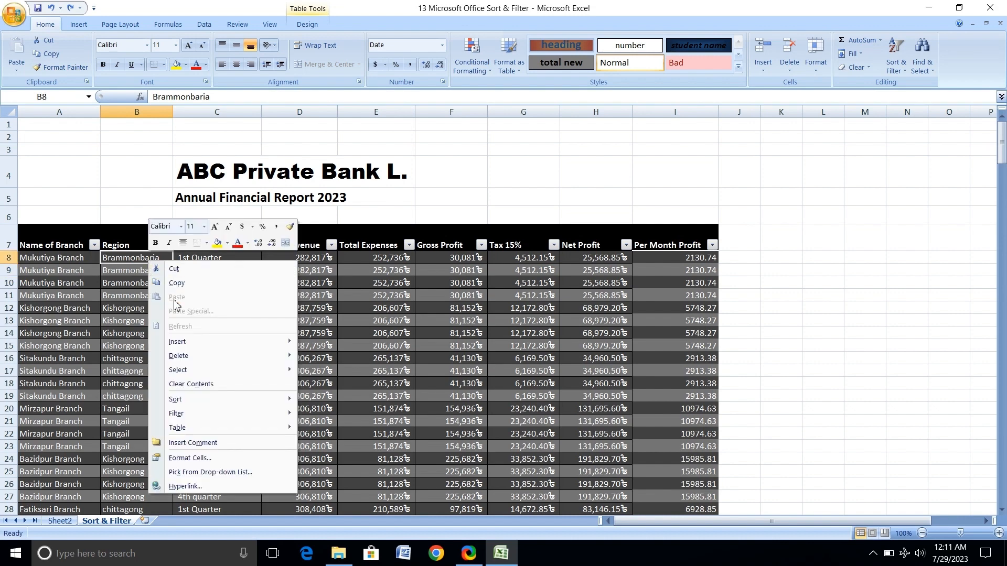
pyautogui.moveTo(181, 400)
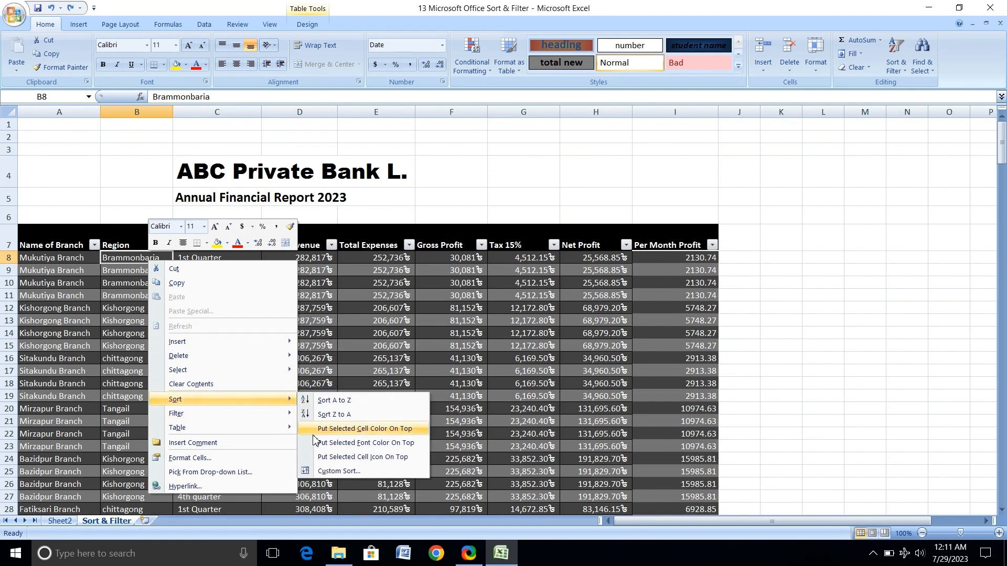
pyautogui.click(338, 471)
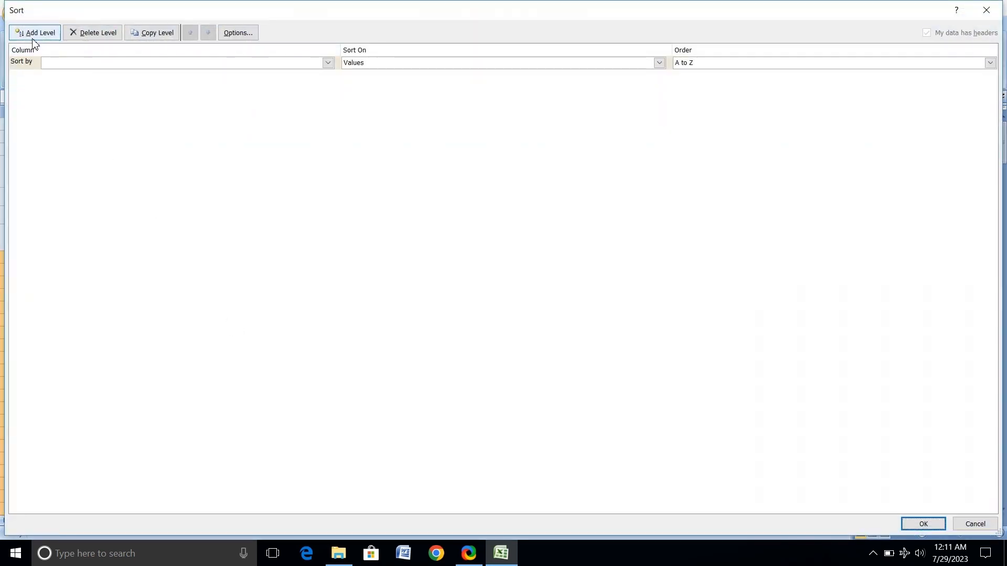
pyautogui.click(328, 63)
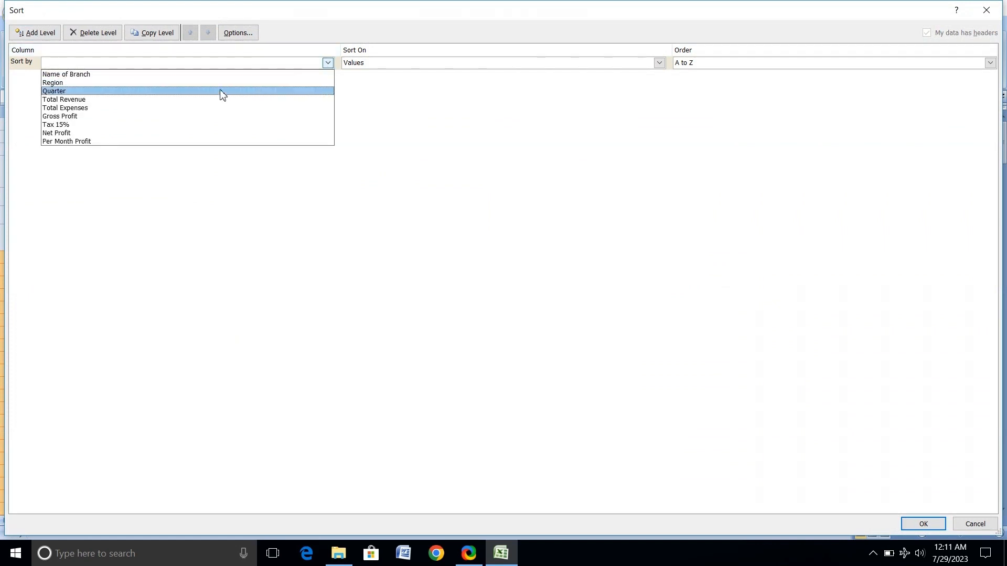
pyautogui.click(198, 83)
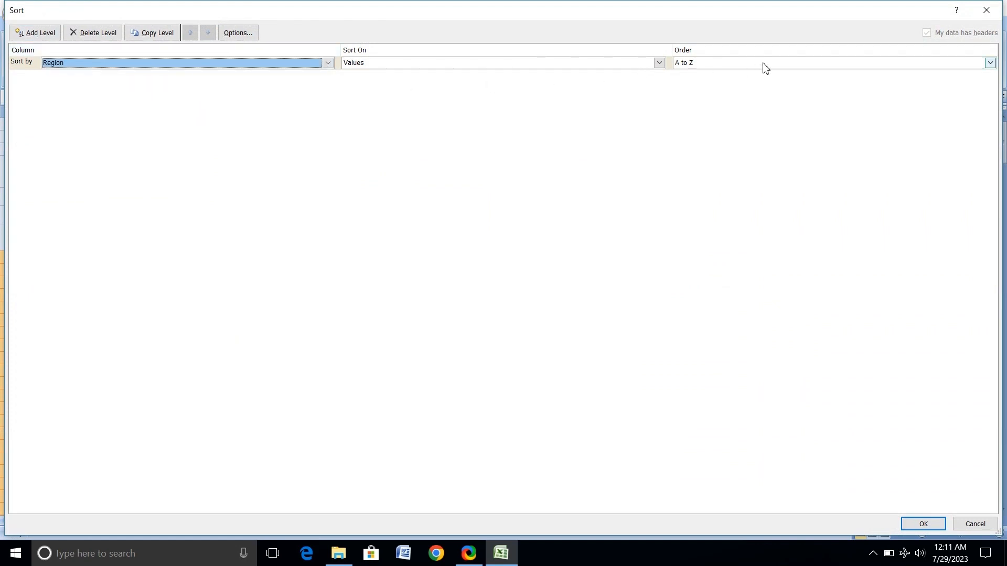
pyautogui.click(34, 32)
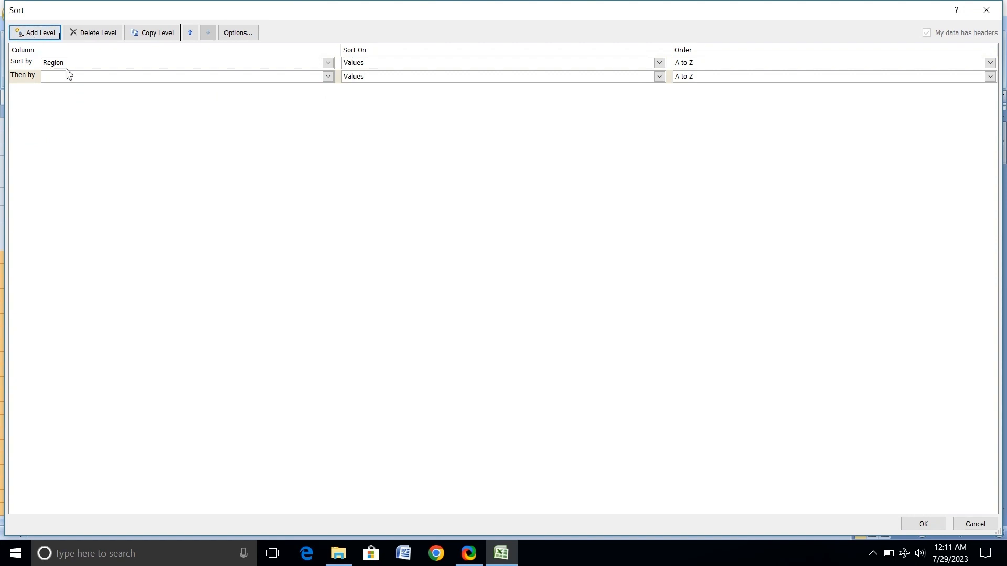
pyautogui.click(328, 77)
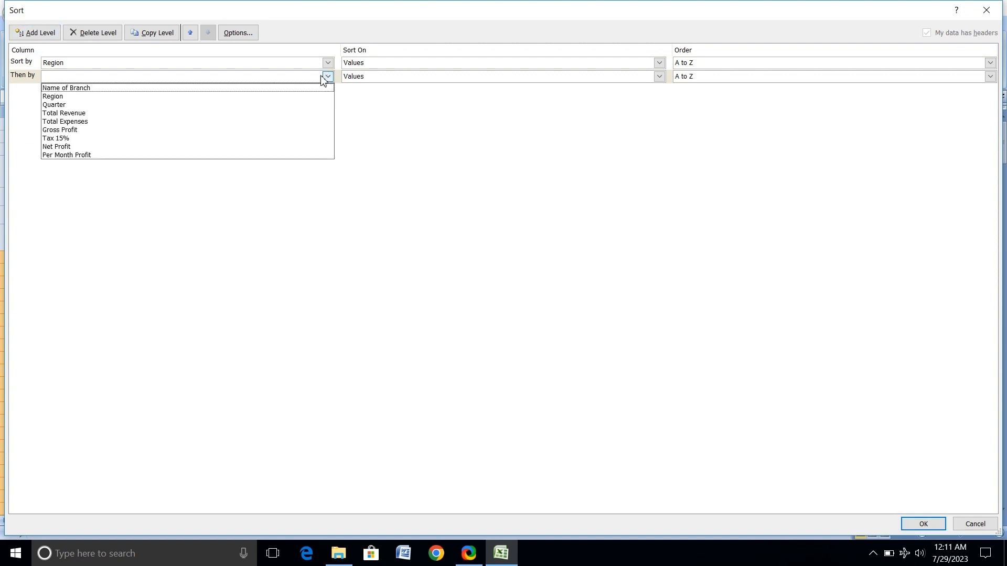
pyautogui.click(179, 105)
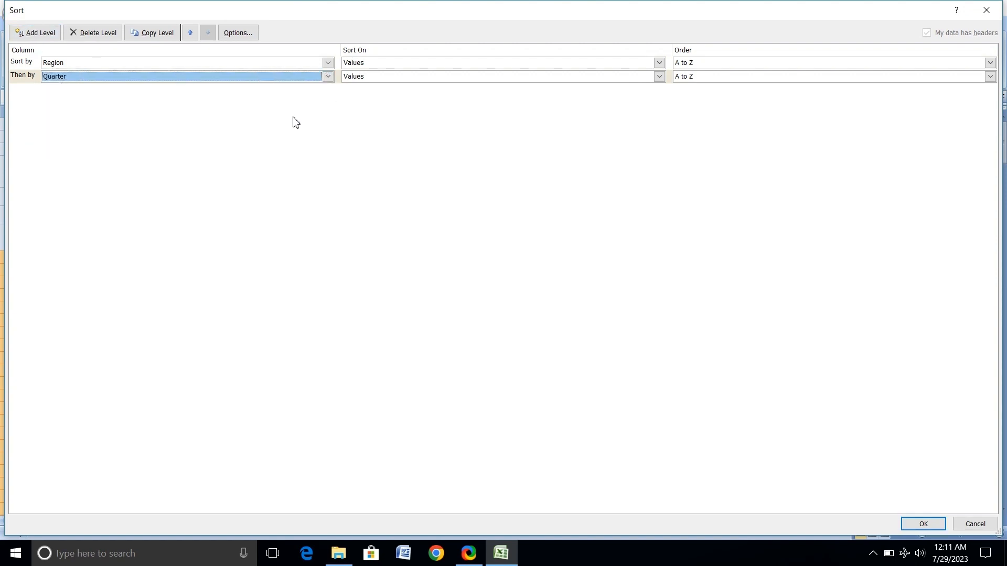
pyautogui.click(923, 524)
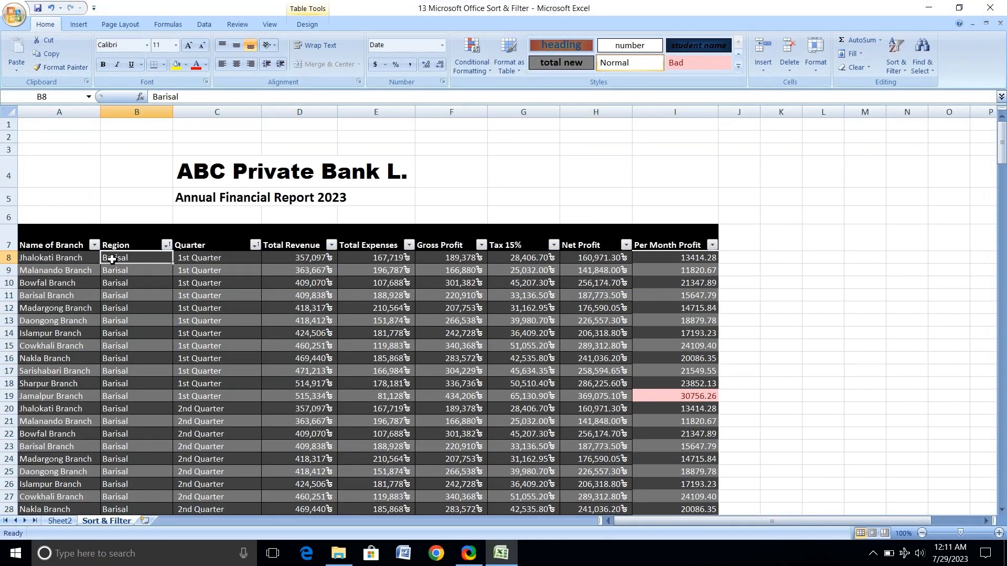
# Look through the sorted table to check how the quarters are grouped within each region.
pyautogui.moveTo(208, 258); pyautogui.dragTo(216, 396)
pyautogui.scroll(-3, 233, 401)
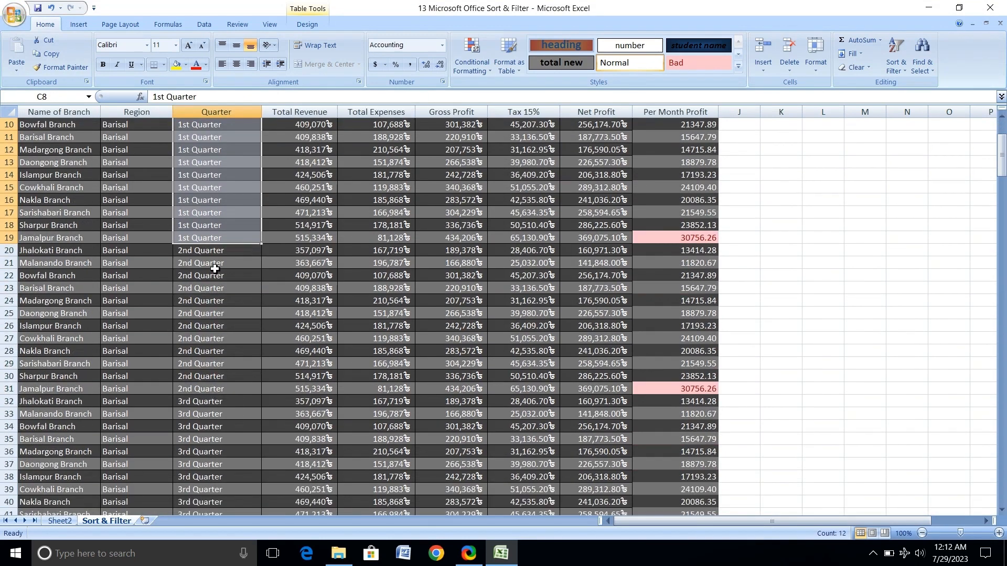
pyautogui.moveTo(216, 252); pyautogui.dragTo(231, 502)
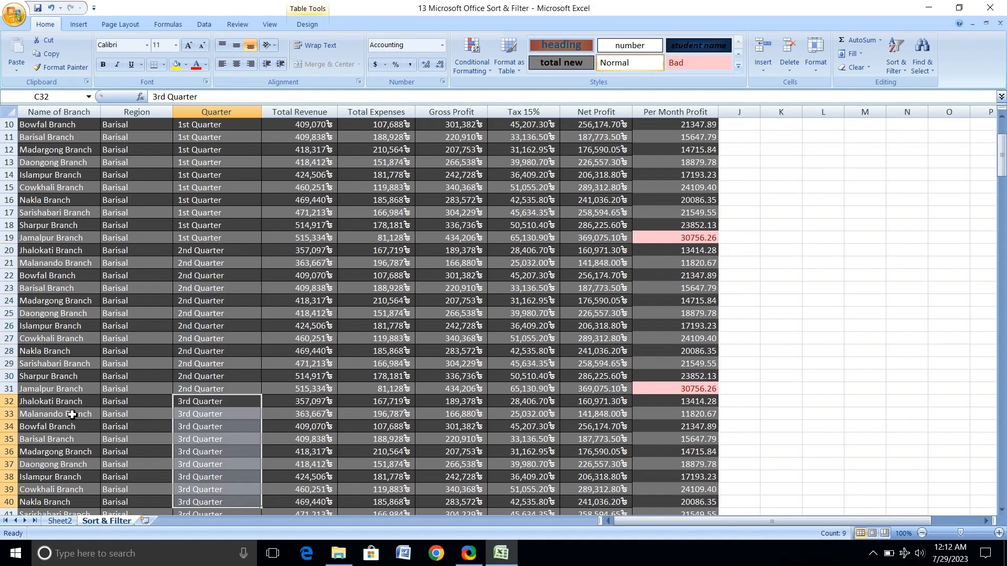
pyautogui.scroll(-15, 79, 414)
pyautogui.scroll(-2, 127, 402)
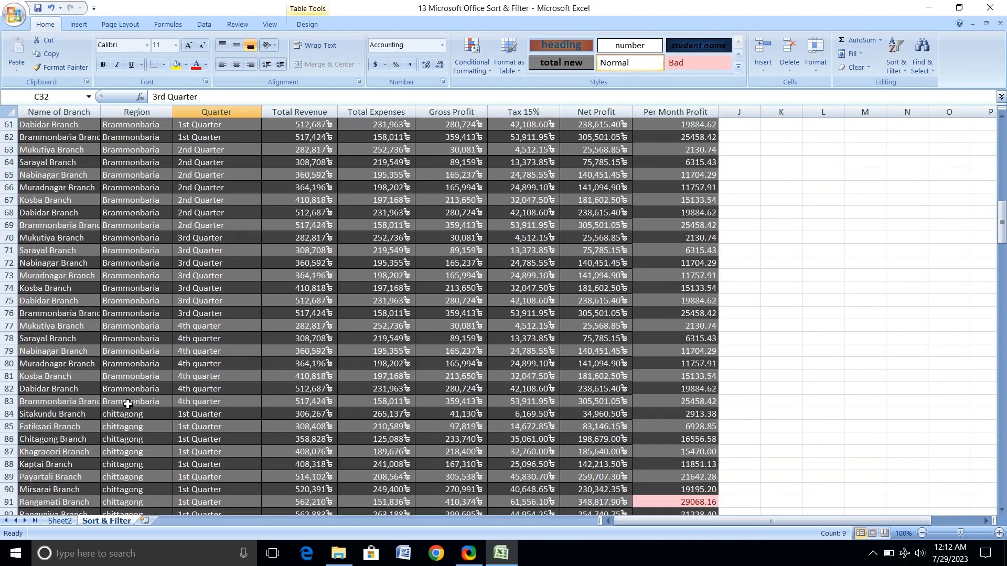
pyautogui.scroll(18, 127, 404)
pyautogui.scroll(2, 128, 407)
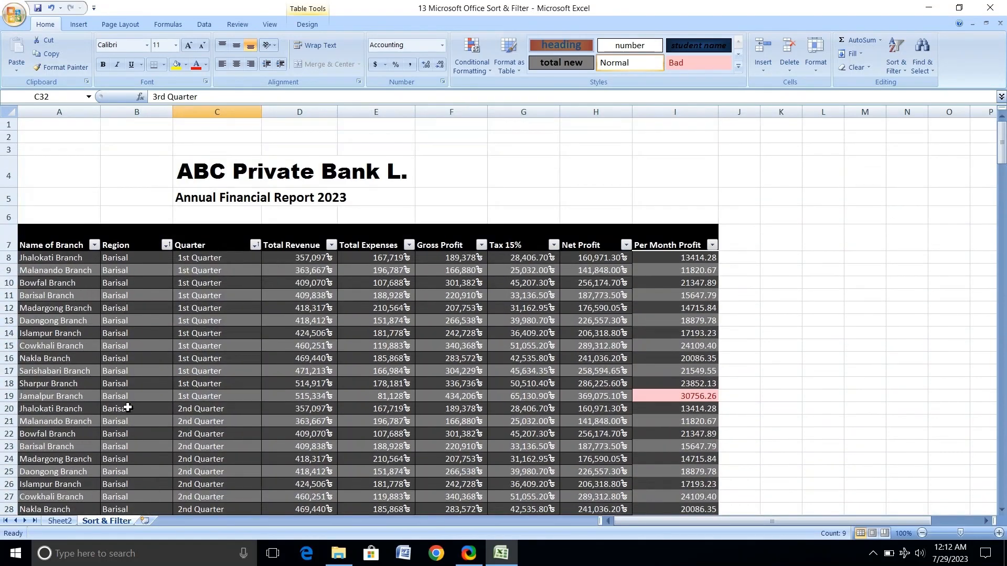
pyautogui.click(190, 297)
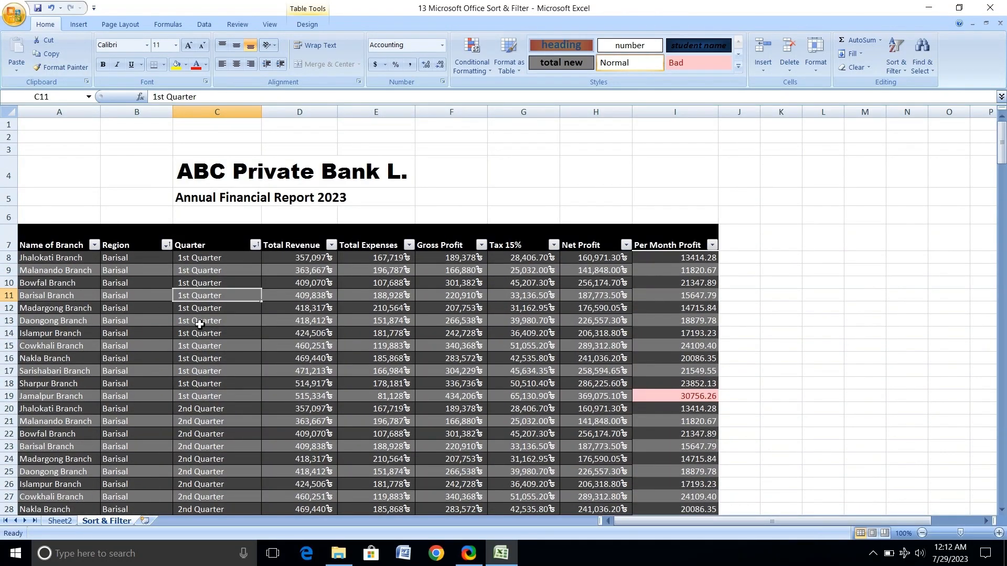
# Undo the two-level sort by Region and Quarter.
pyautogui.hotkey('ctrl', 'z')
pyautogui.click(215, 298)
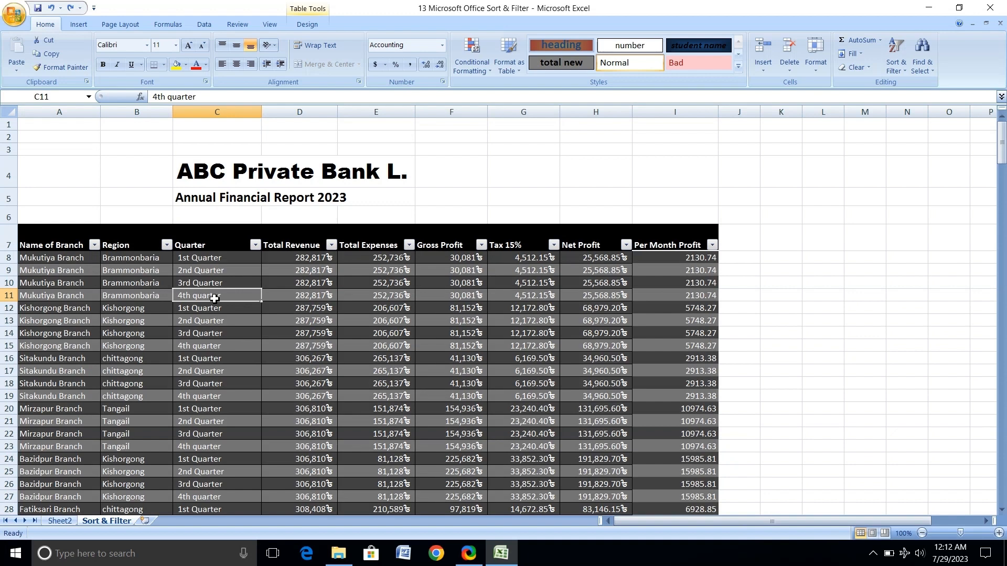
pyautogui.click(112, 242)
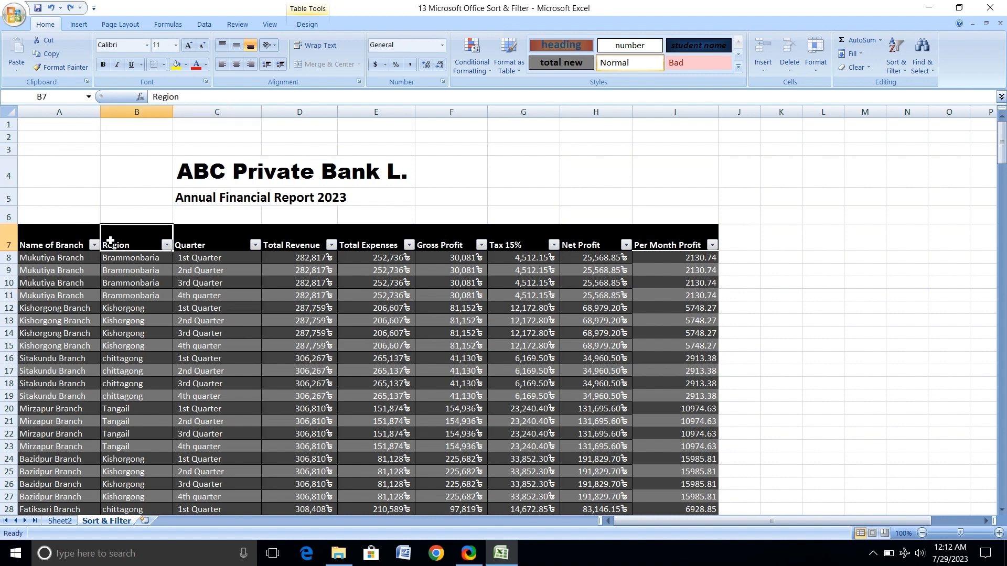
pyautogui.click(189, 250)
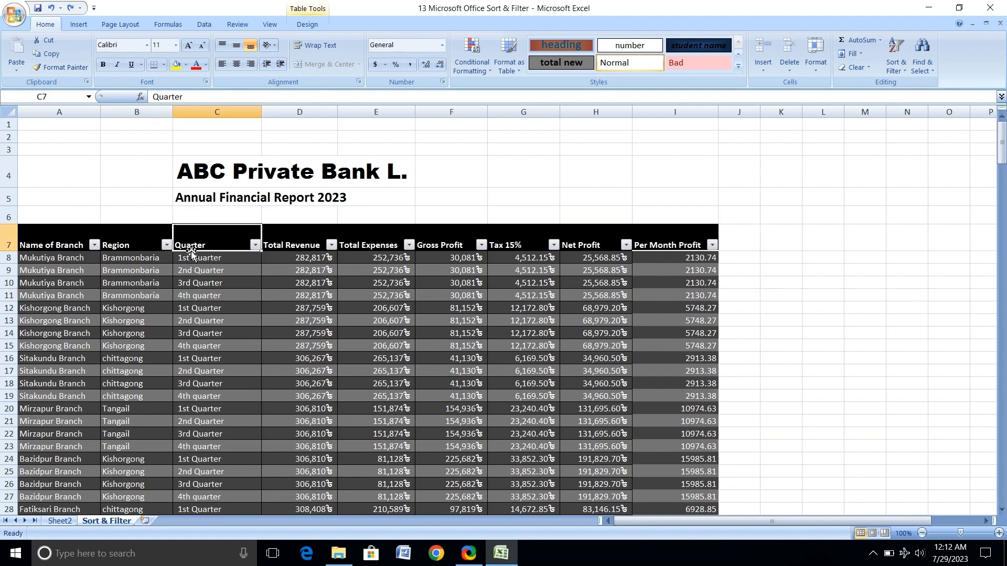
pyautogui.click(310, 251)
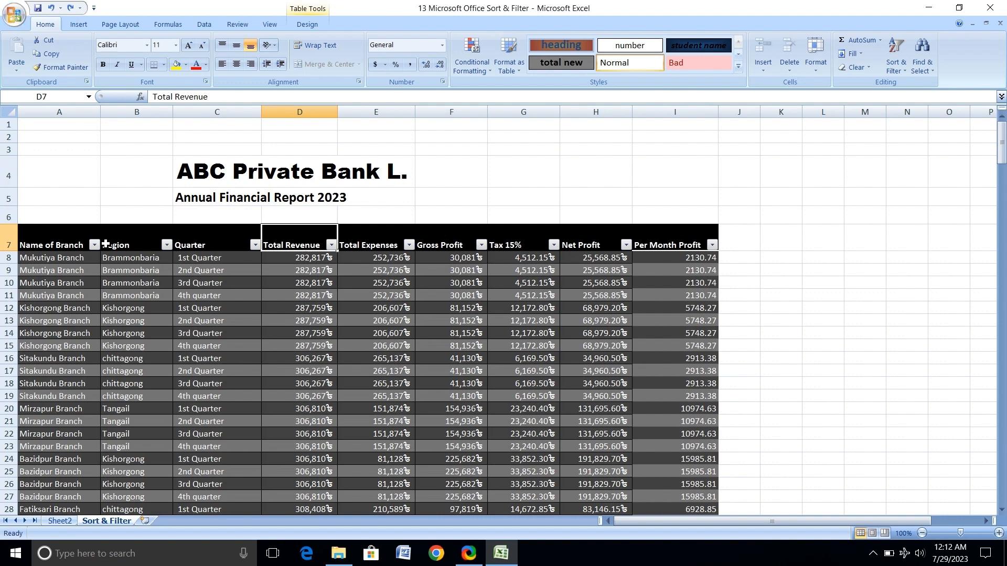
# Set up a custom sort of the table by Region and then by Quarter, both from A to Z.
pyautogui.click(115, 259)
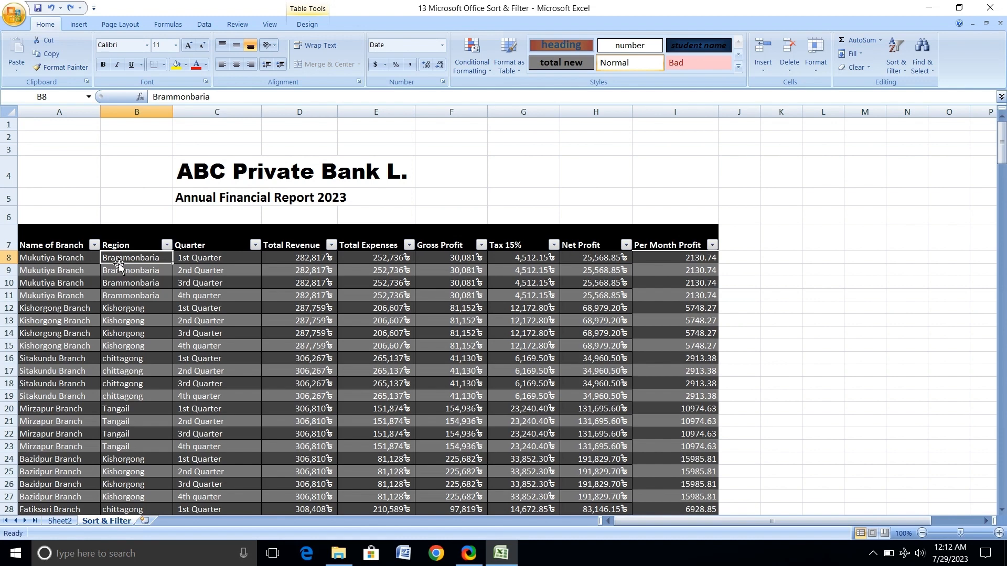
pyautogui.rightClick(122, 260)
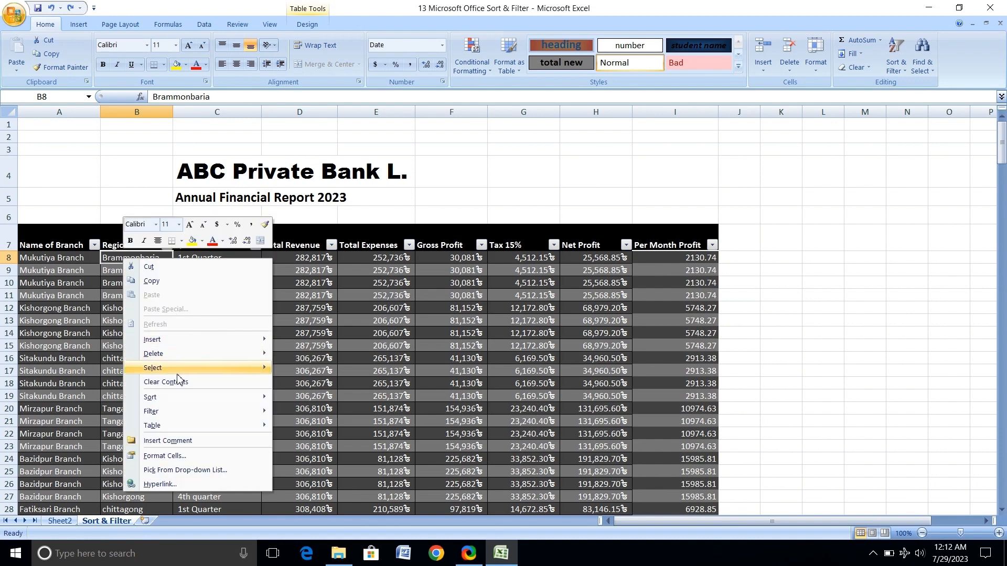
pyautogui.moveTo(175, 399)
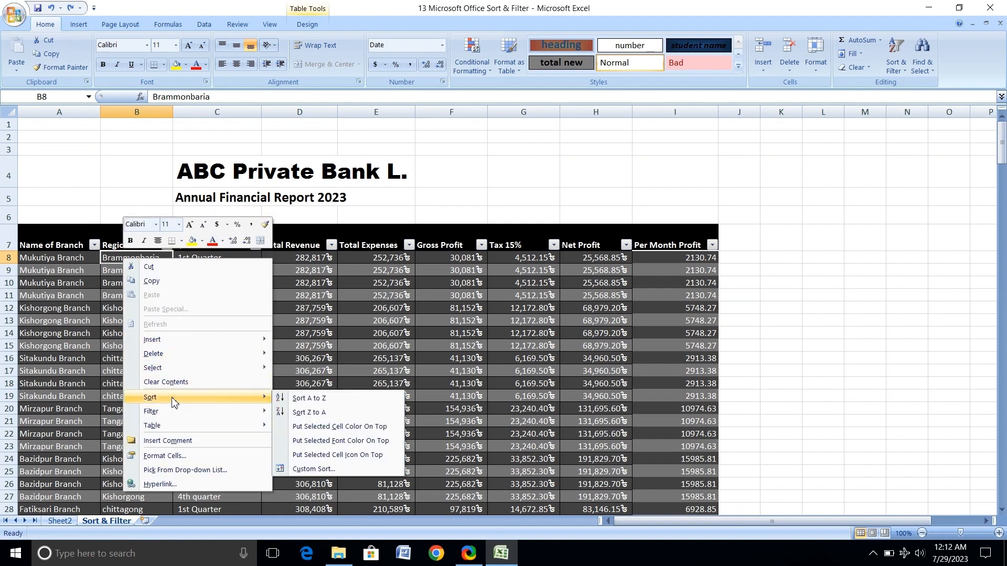
pyautogui.click(321, 468)
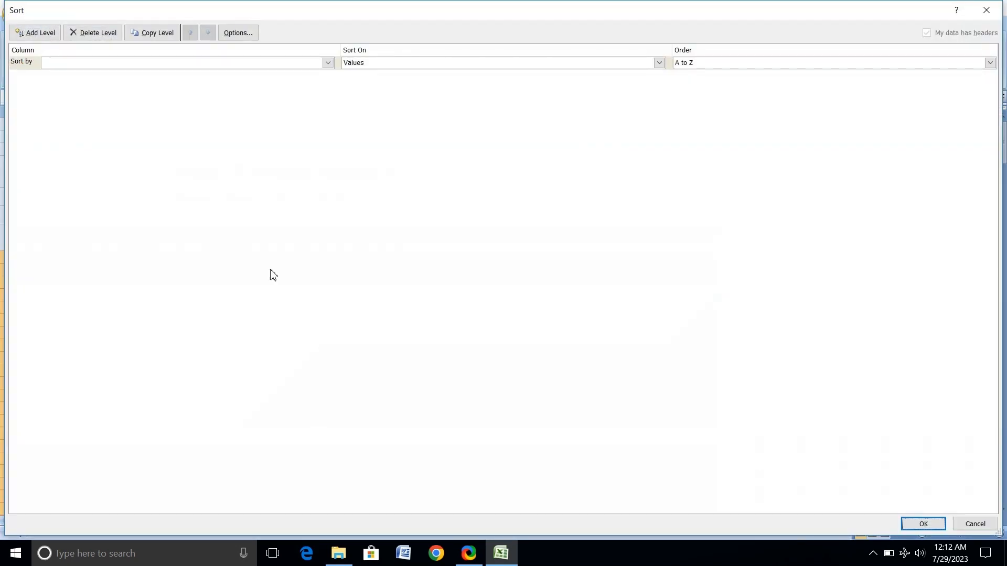
pyautogui.click(328, 62)
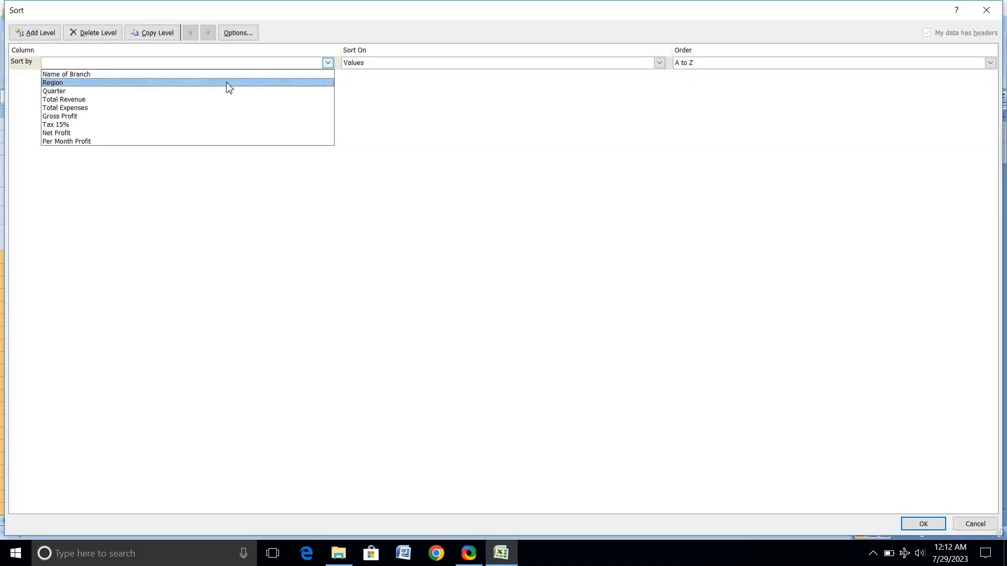
pyautogui.click(154, 84)
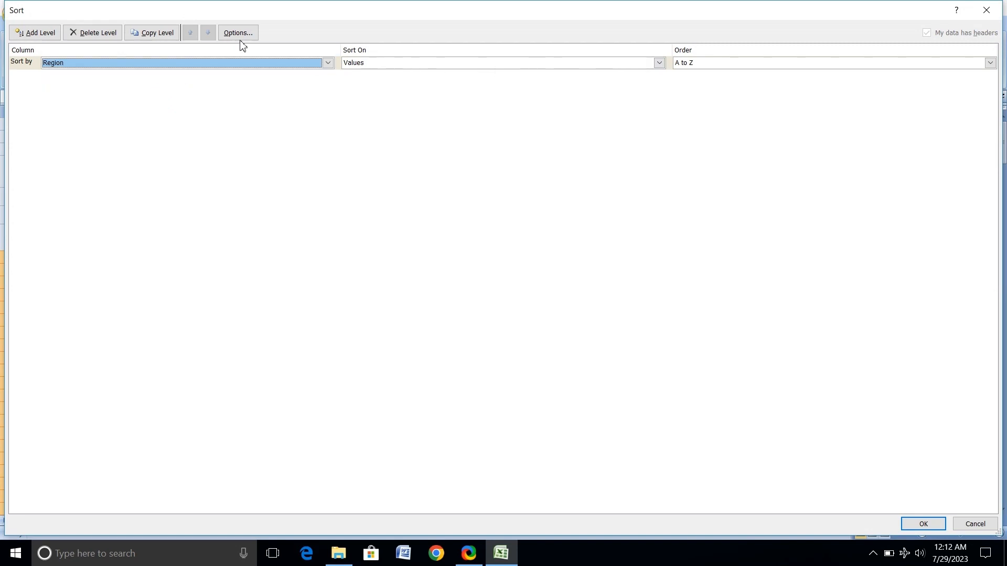
pyautogui.click(39, 33)
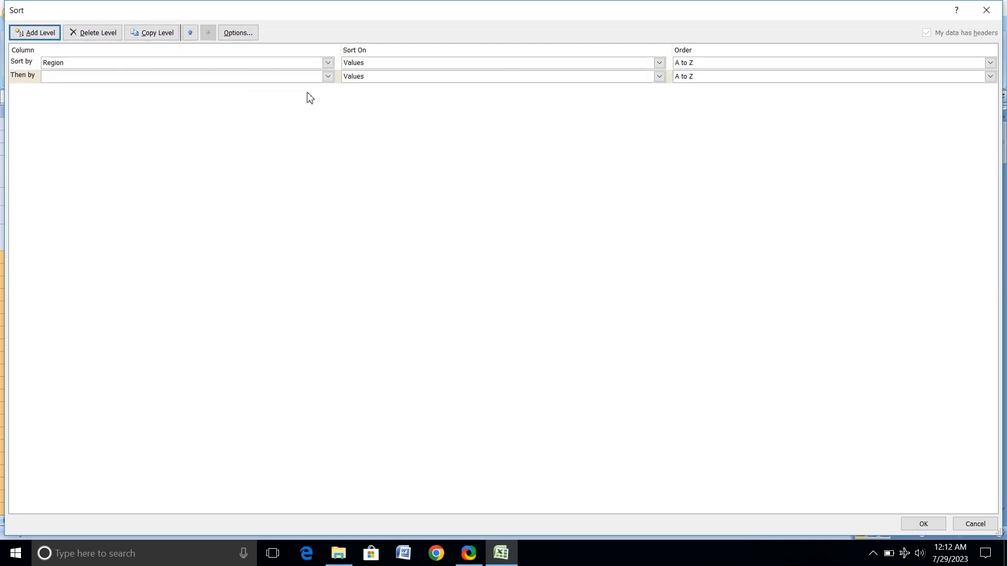
pyautogui.click(327, 77)
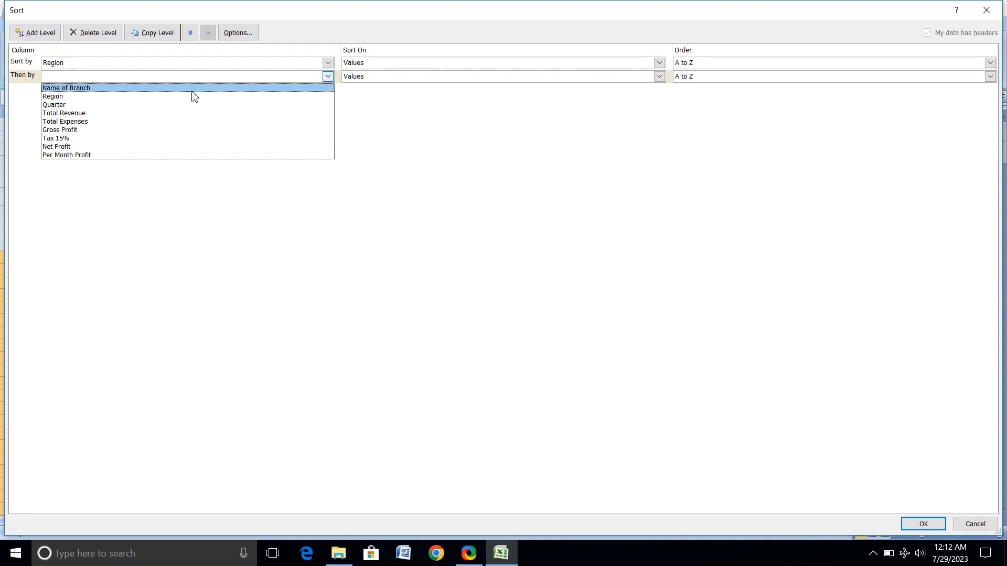
pyautogui.click(166, 105)
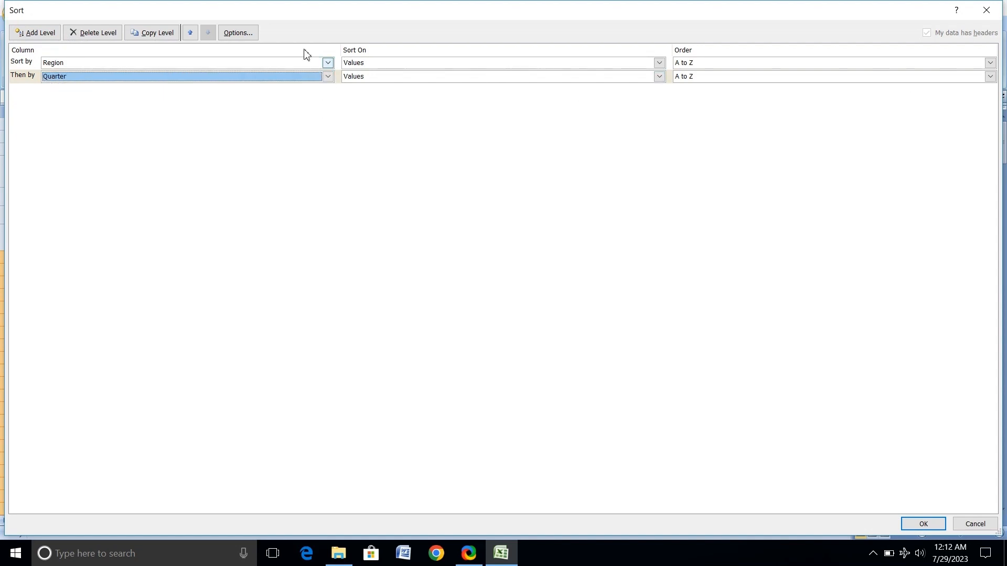
# Add Total Revenue as the third sort level, ordered Largest to Smallest, and apply the sort.
pyautogui.click(50, 33)
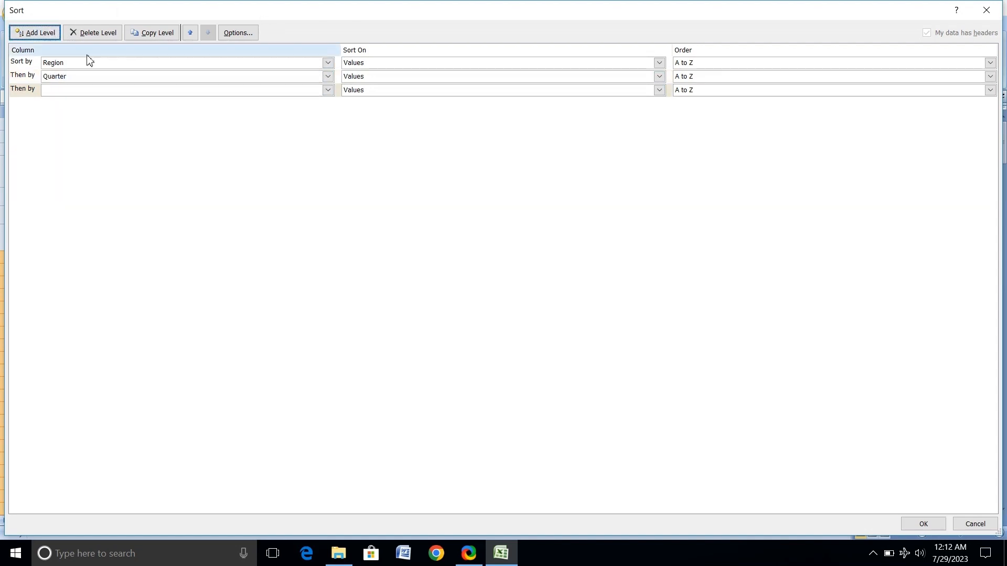
pyautogui.click(328, 91)
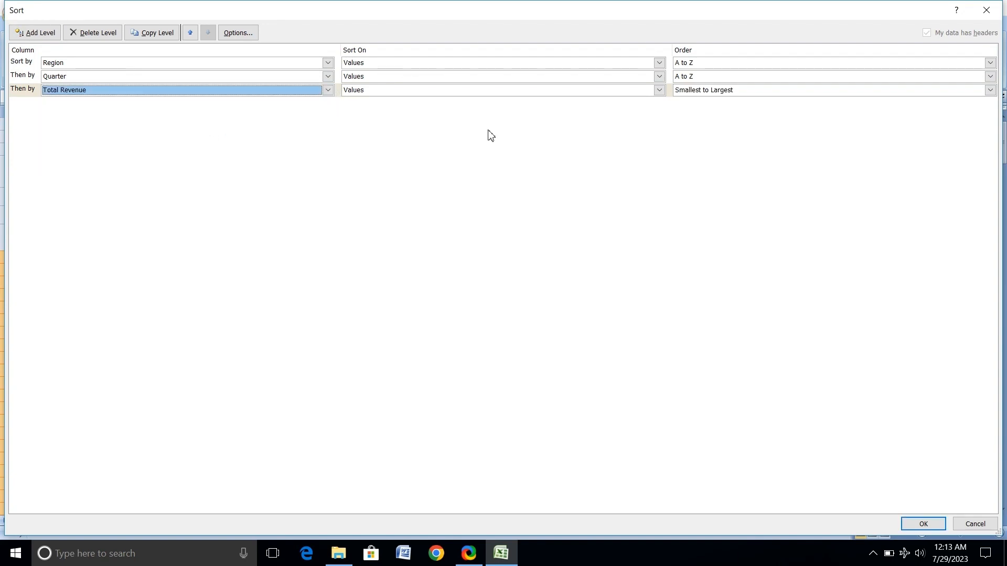
pyautogui.click(990, 91)
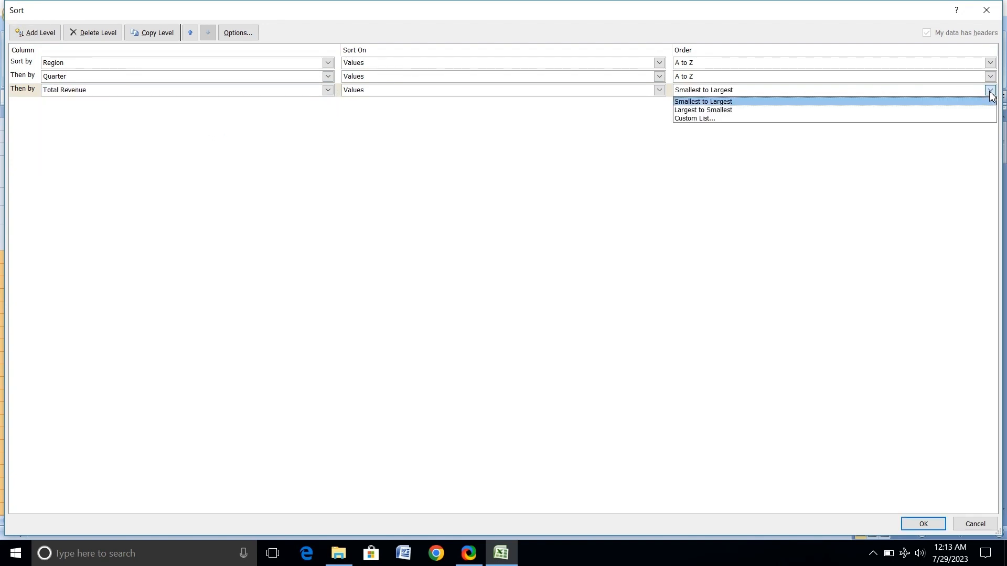
pyautogui.click(822, 113)
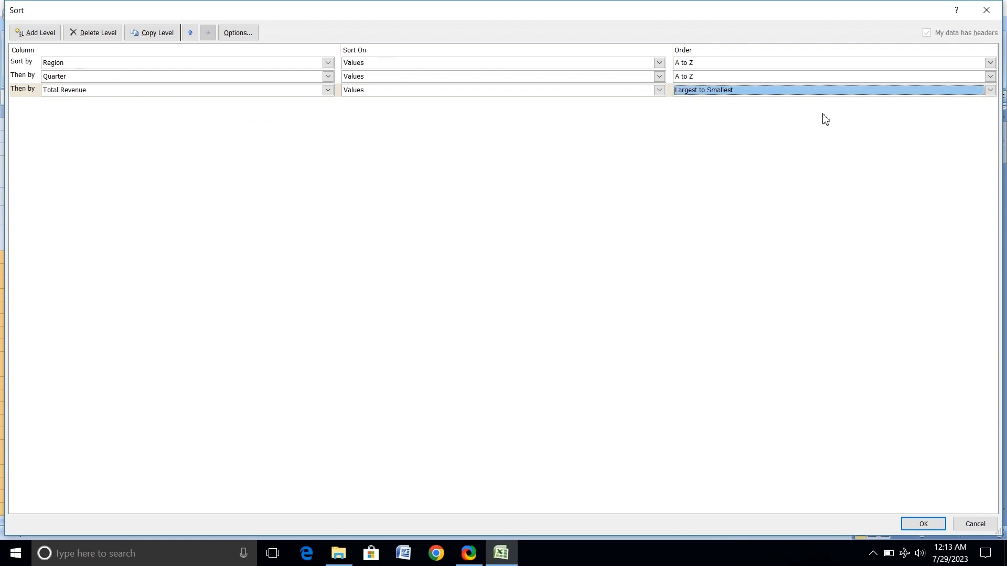
pyautogui.click(923, 524)
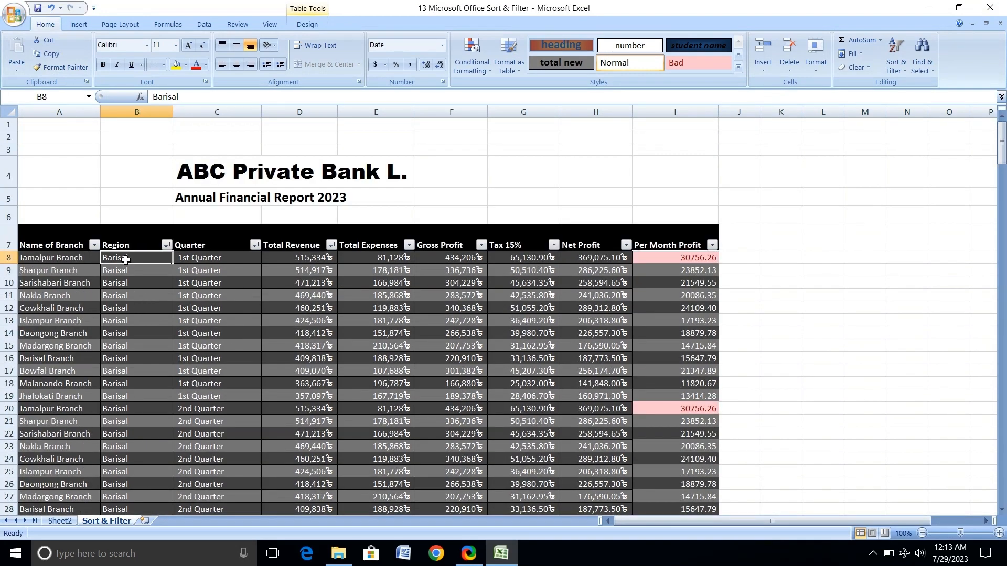
# Examine the sorted table's Region and Quarter columns to check how each region's rows are grouped by quarter.
pyautogui.moveTo(126, 259); pyautogui.dragTo(126, 384)
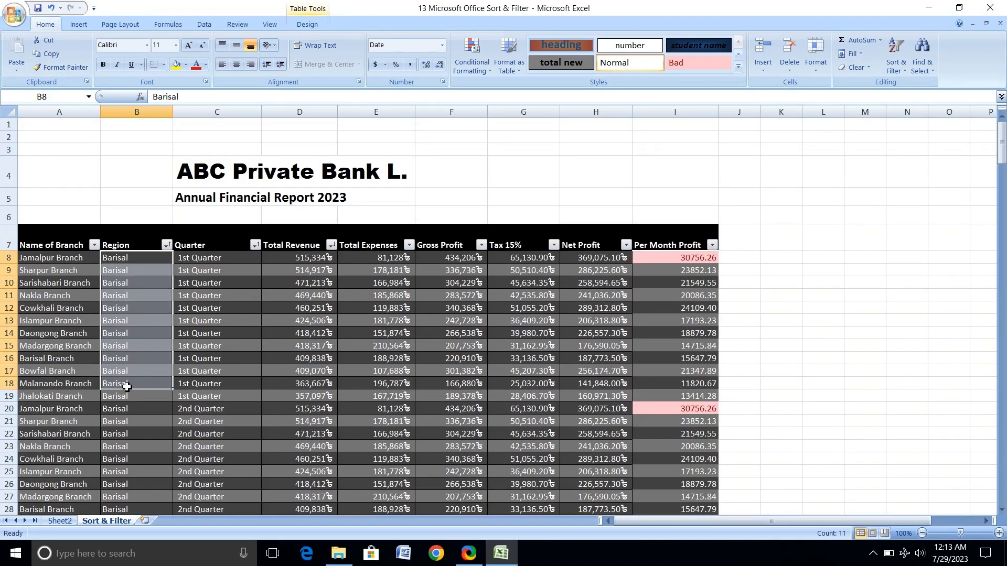
pyautogui.scroll(-7, 126, 384)
pyautogui.scroll(7, 126, 384)
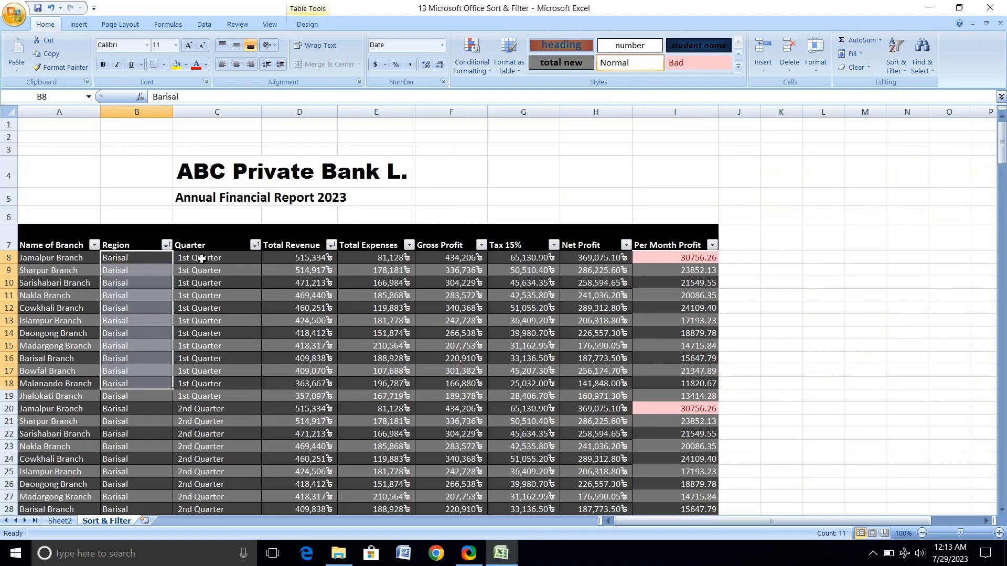
pyautogui.moveTo(202, 257); pyautogui.dragTo(212, 407)
pyautogui.scroll(-8, 220, 394)
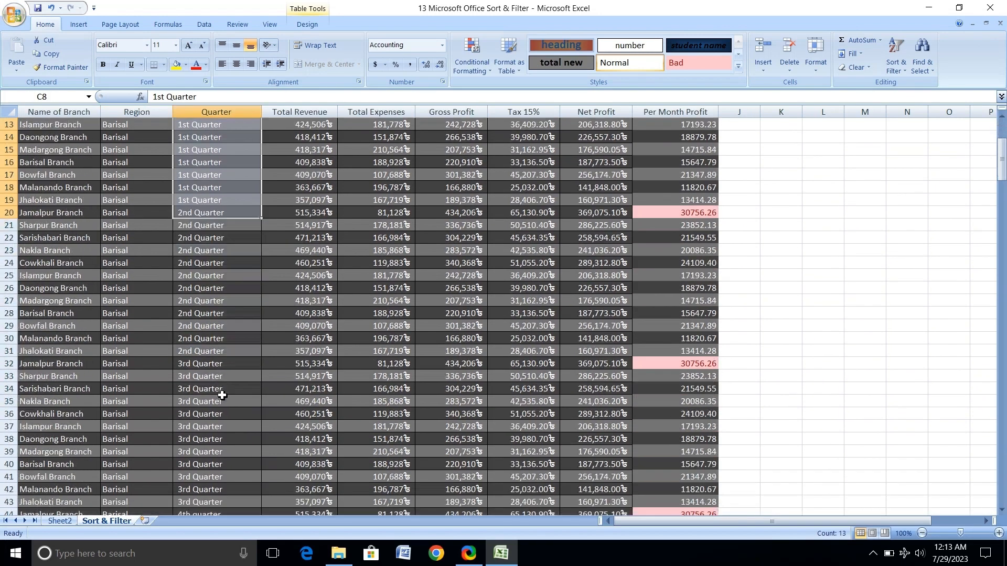
pyautogui.scroll(8, 220, 393)
pyautogui.click(113, 260)
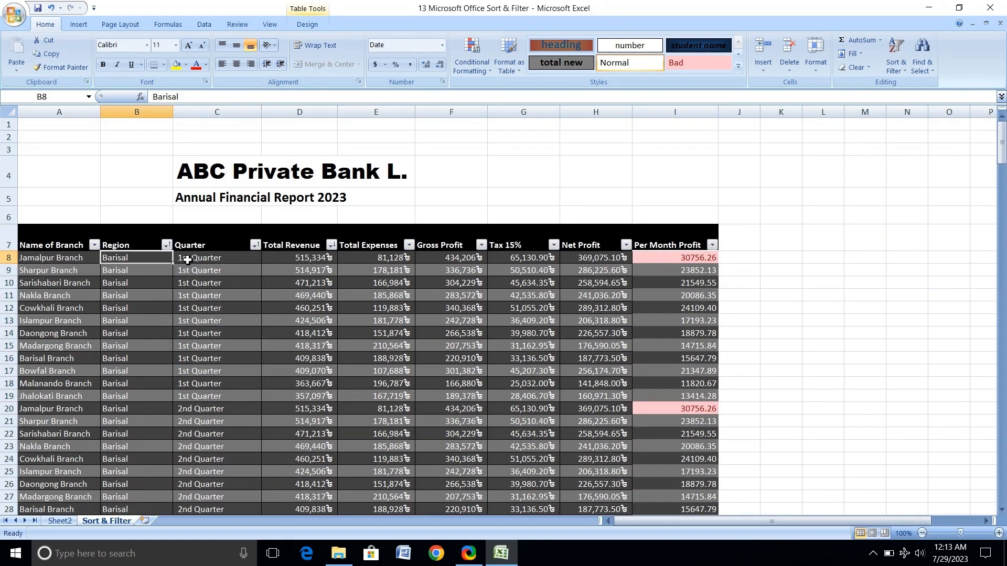
pyautogui.moveTo(202, 260); pyautogui.dragTo(220, 391)
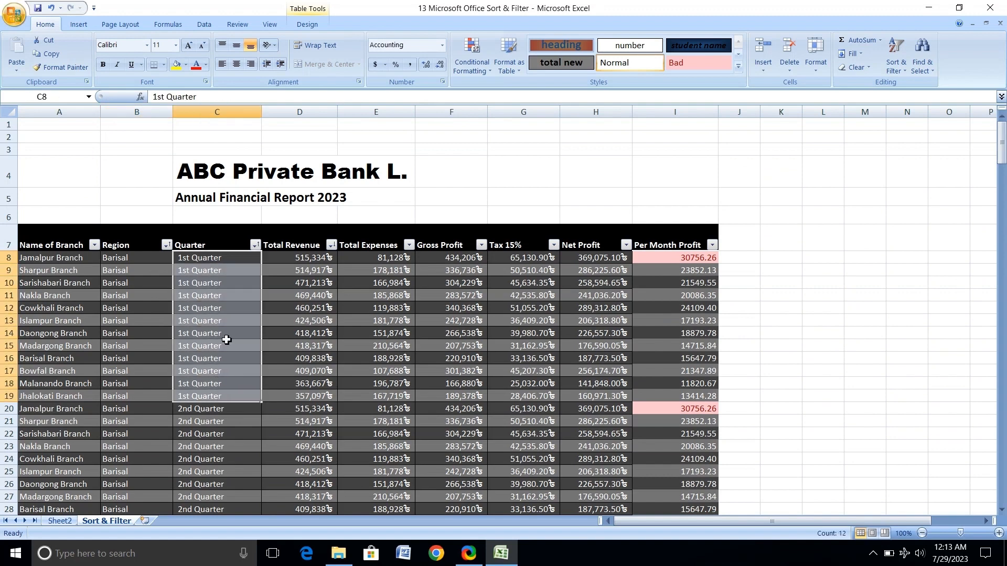
pyautogui.click(226, 337)
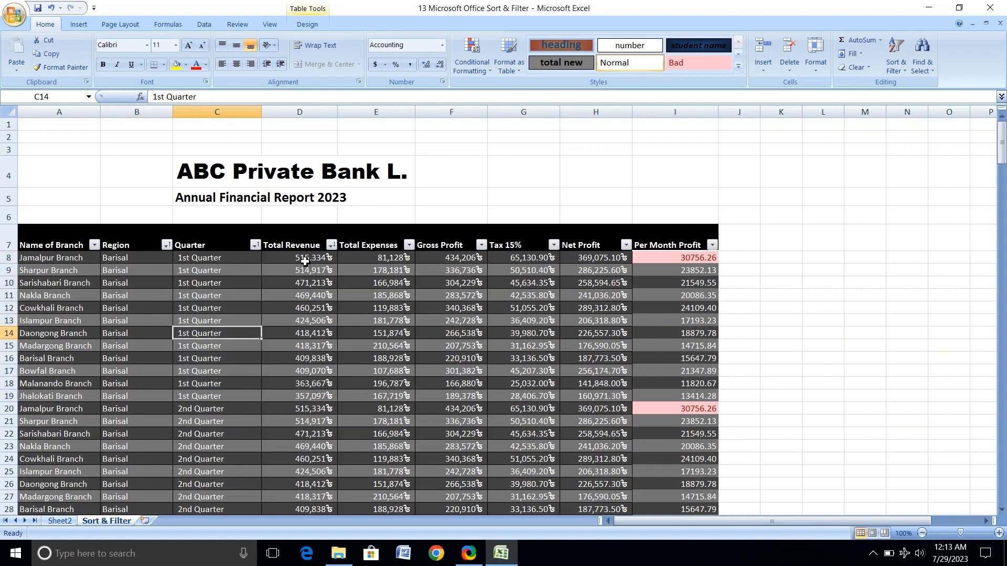
# Check the order of the Total Revenue values within the first quarter of the Barisal region.
pyautogui.moveTo(306, 260)
pyautogui.mouseDown()
pyautogui.moveTo(307, 317)
pyautogui.moveTo(309, 262)
pyautogui.mouseUp()
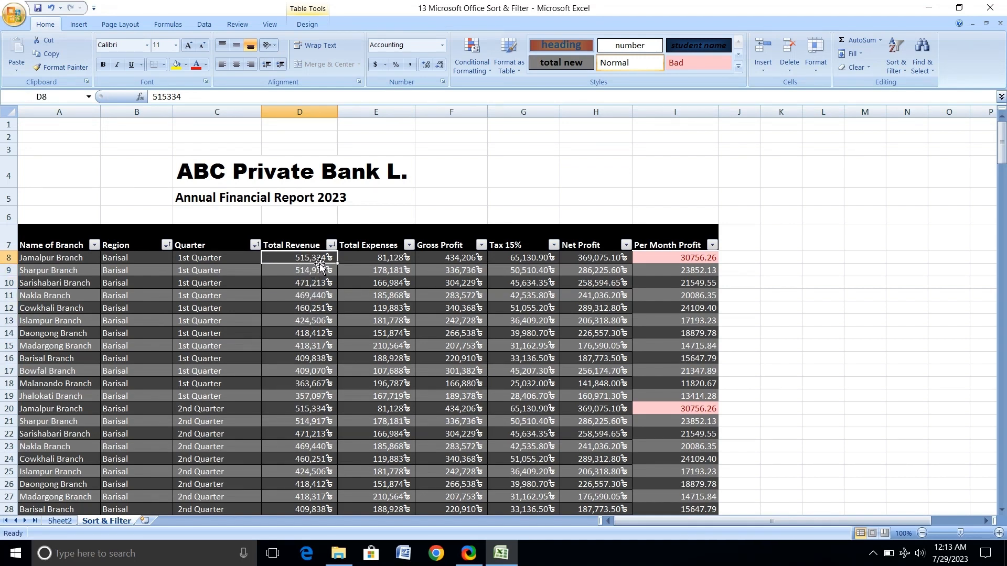
pyautogui.click(313, 273)
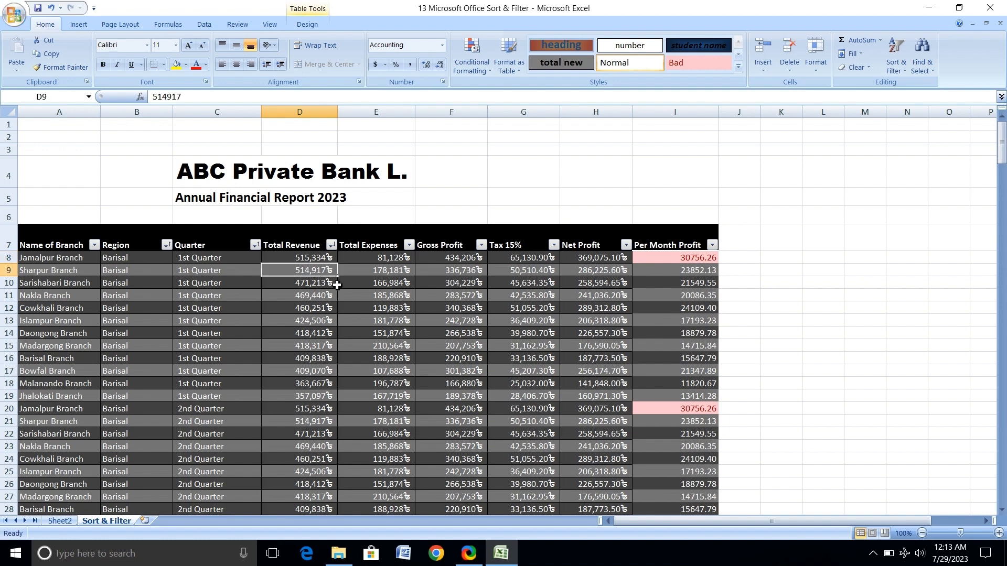
pyautogui.click(306, 284)
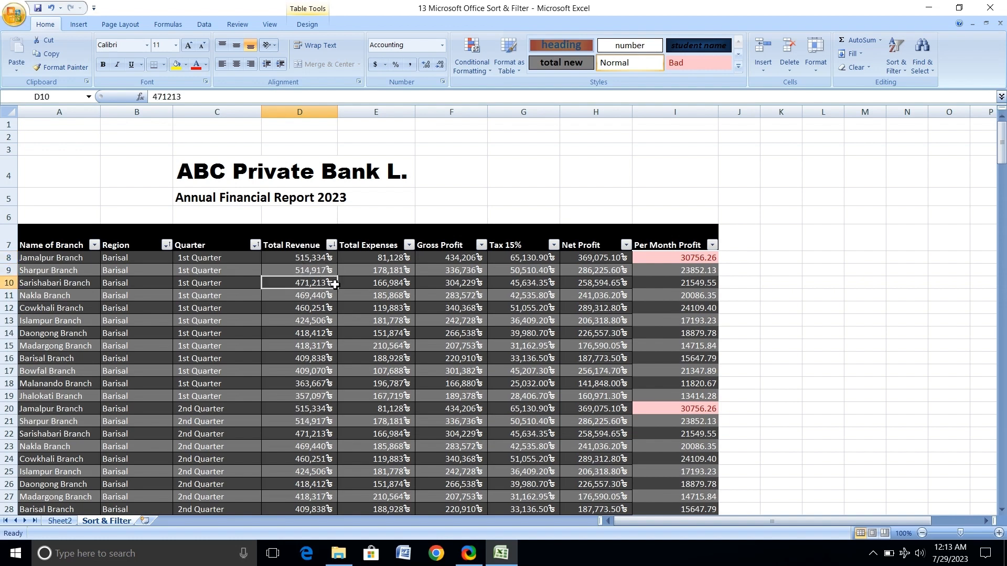
pyautogui.click(294, 299)
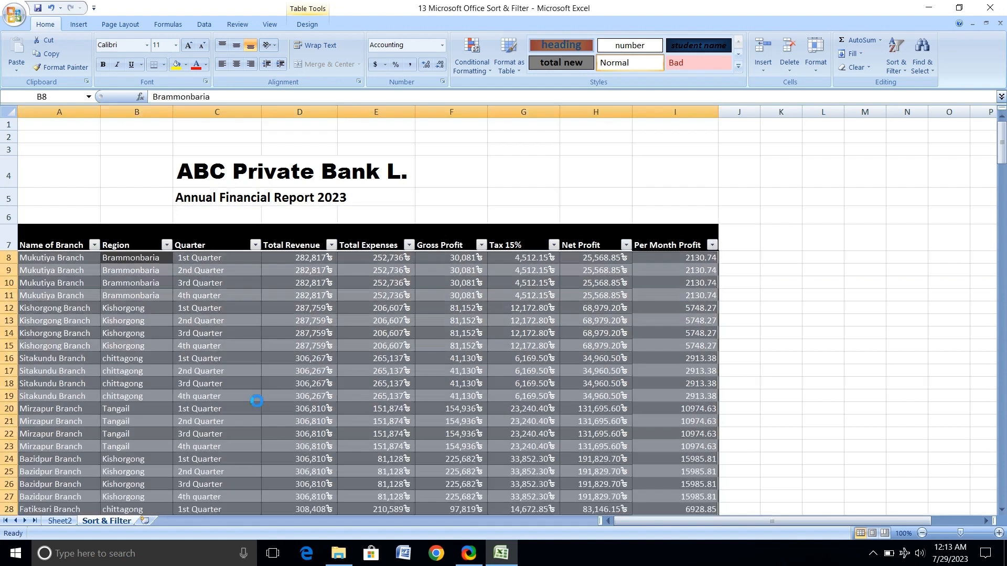
# Undo the three-level sort by Region, Quarter and Total Revenue.
pyautogui.hotkey('ctrl', 'a')
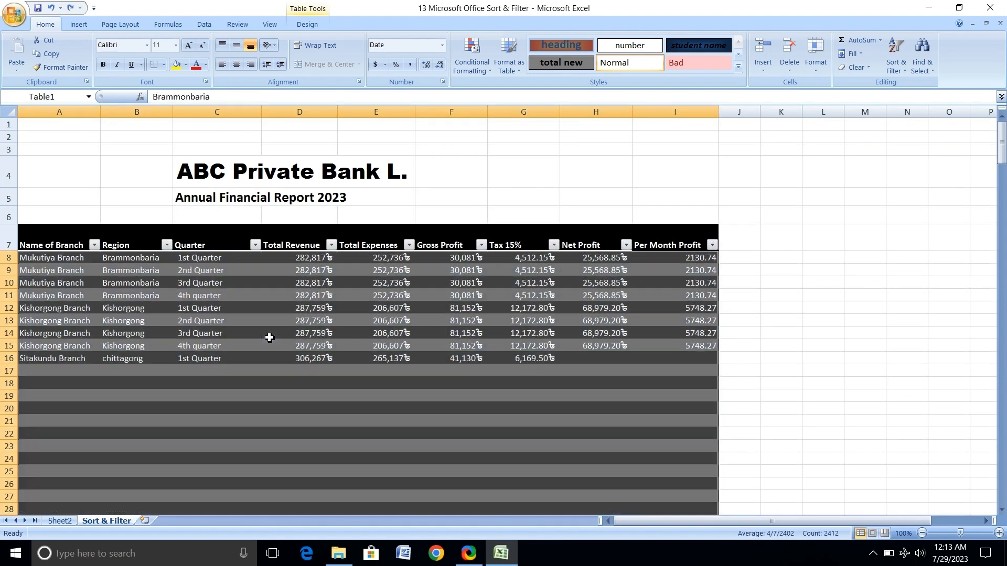
pyautogui.click(269, 338)
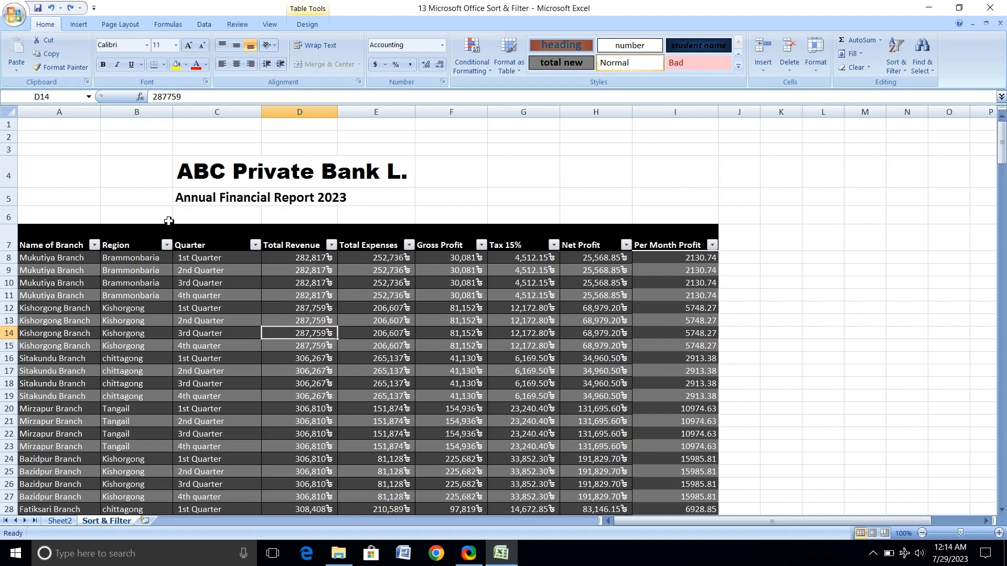
# Filter the Region column to display only Dhaka.
pyautogui.click(167, 245)
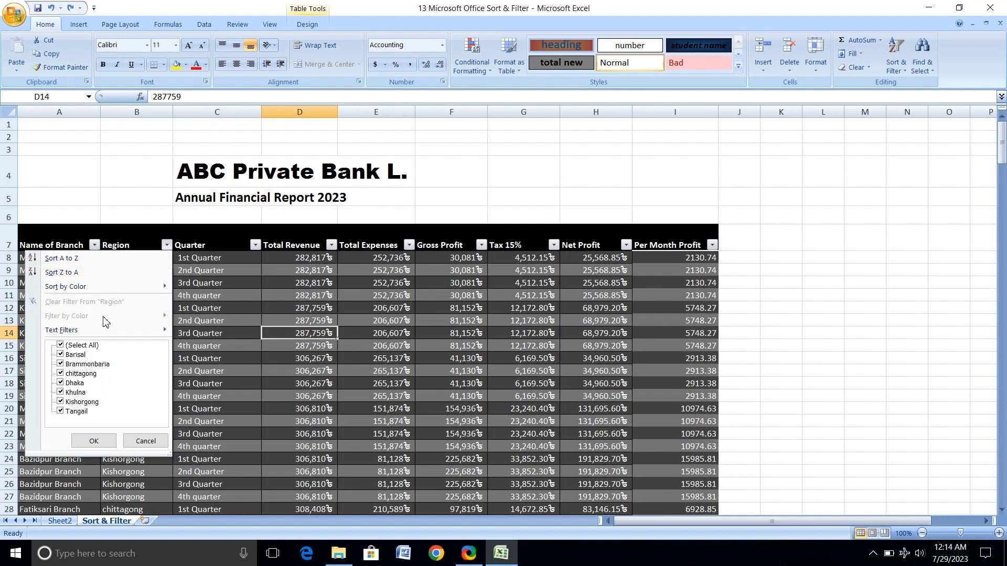
pyautogui.click(91, 348)
pyautogui.click(79, 386)
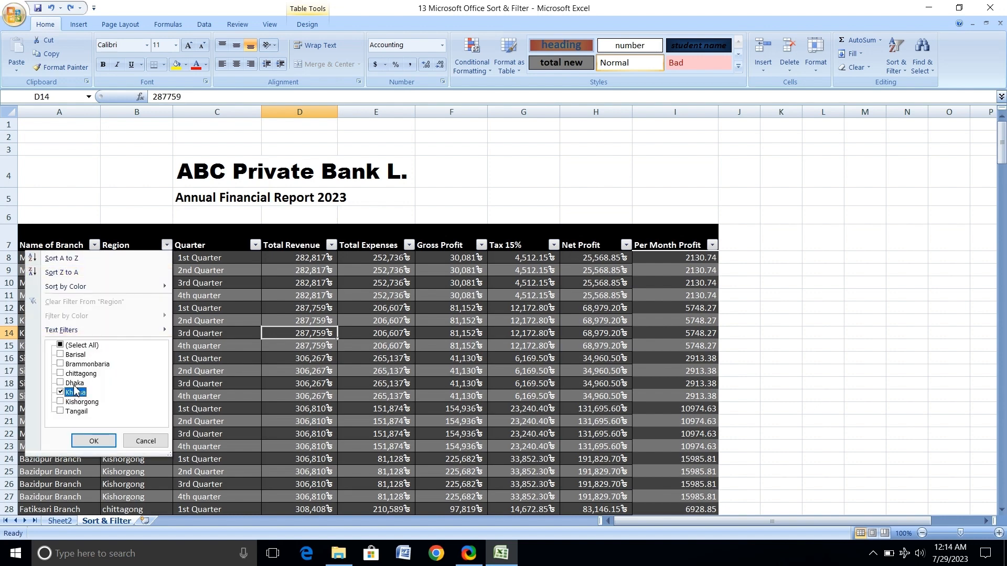
pyautogui.click(76, 395)
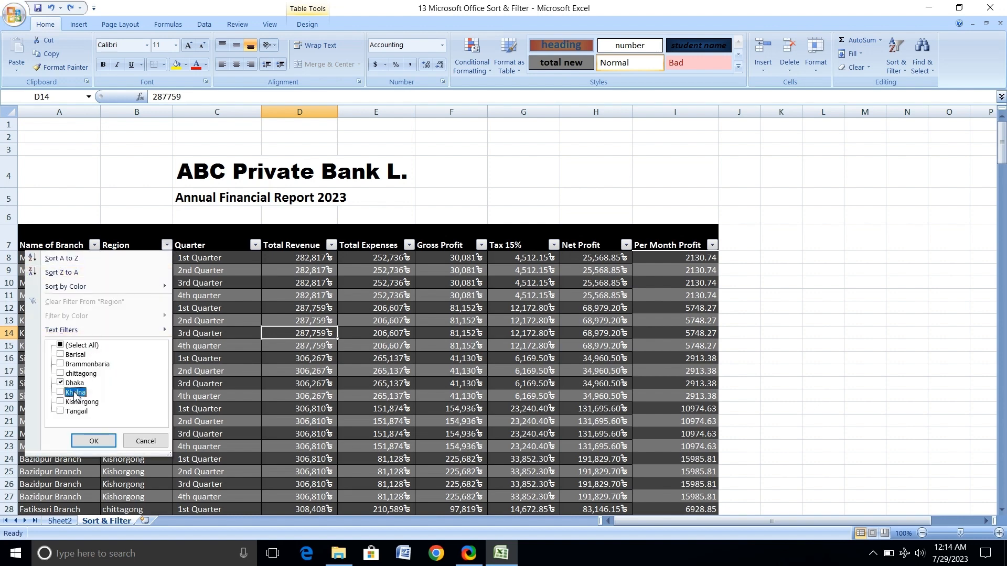
pyautogui.click(94, 441)
# Filter the Quarter column to display only 1st Quarter.
pyautogui.click(256, 245)
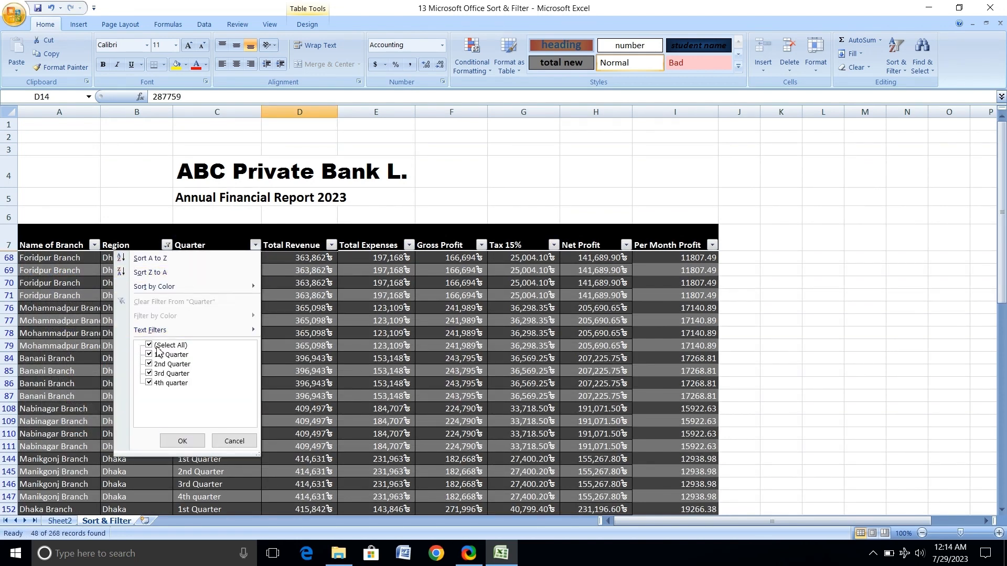
pyautogui.click(160, 346)
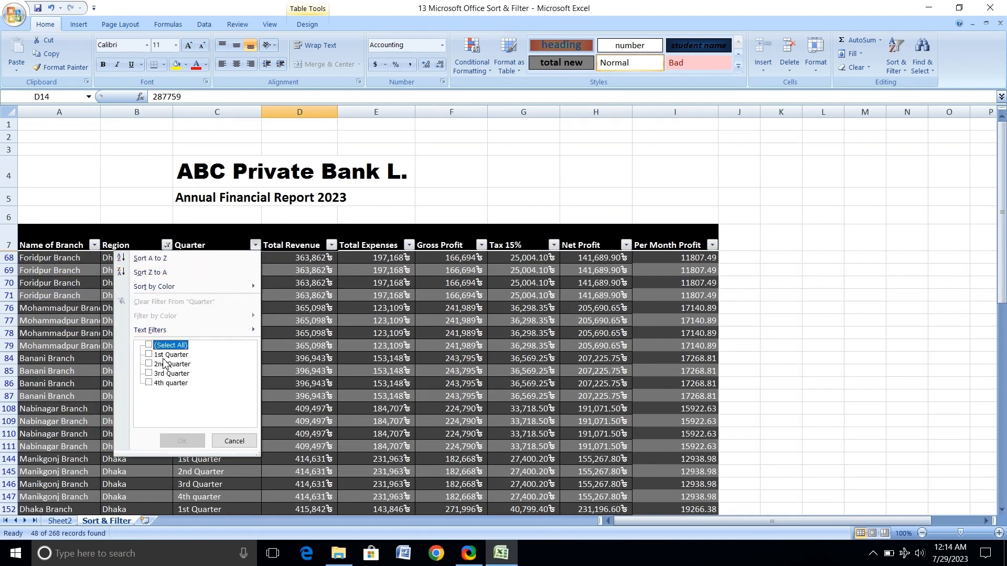
pyautogui.click(163, 357)
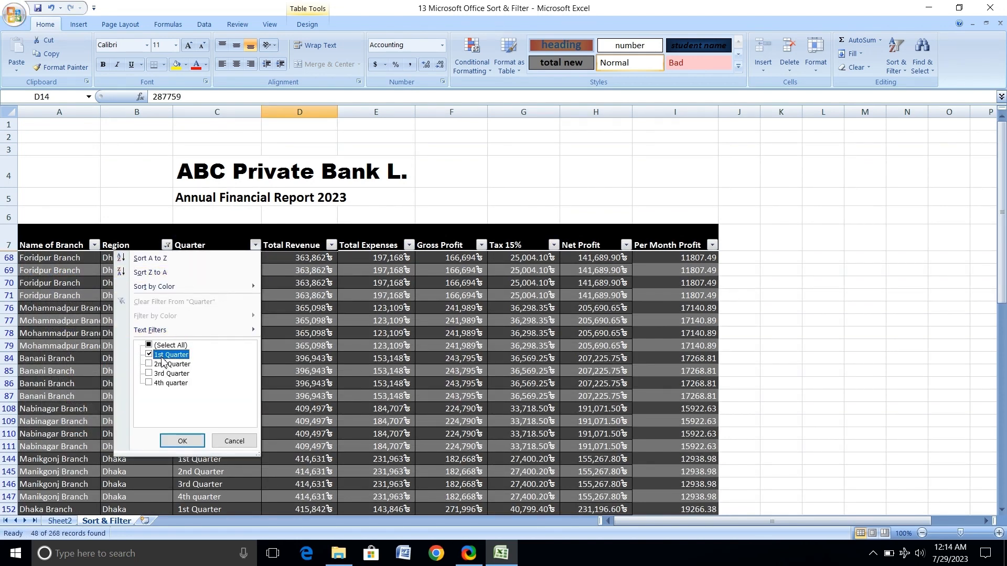
pyautogui.click(182, 440)
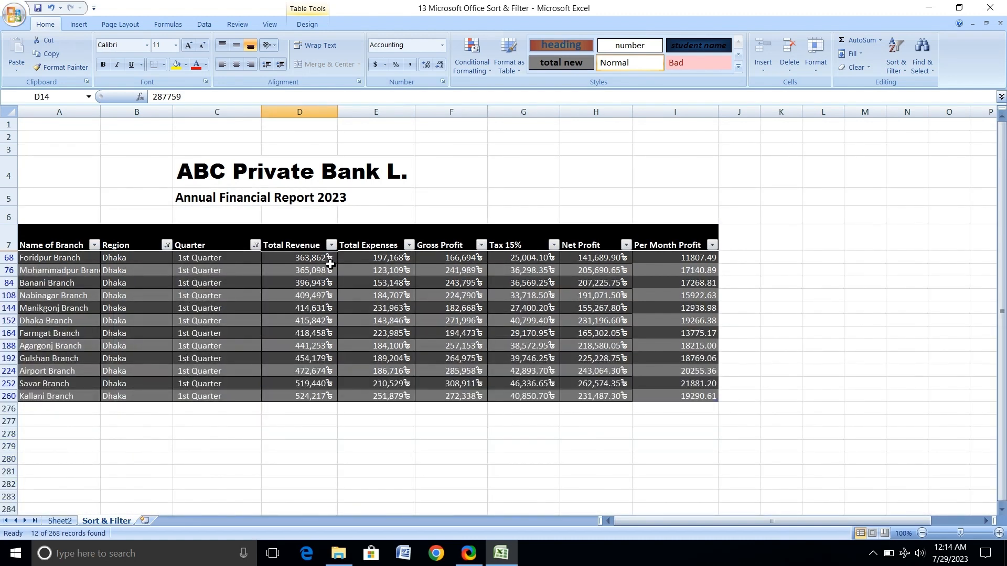
# Filter the Total Revenue column to display only the highest value, 524,217.
pyautogui.click(332, 245)
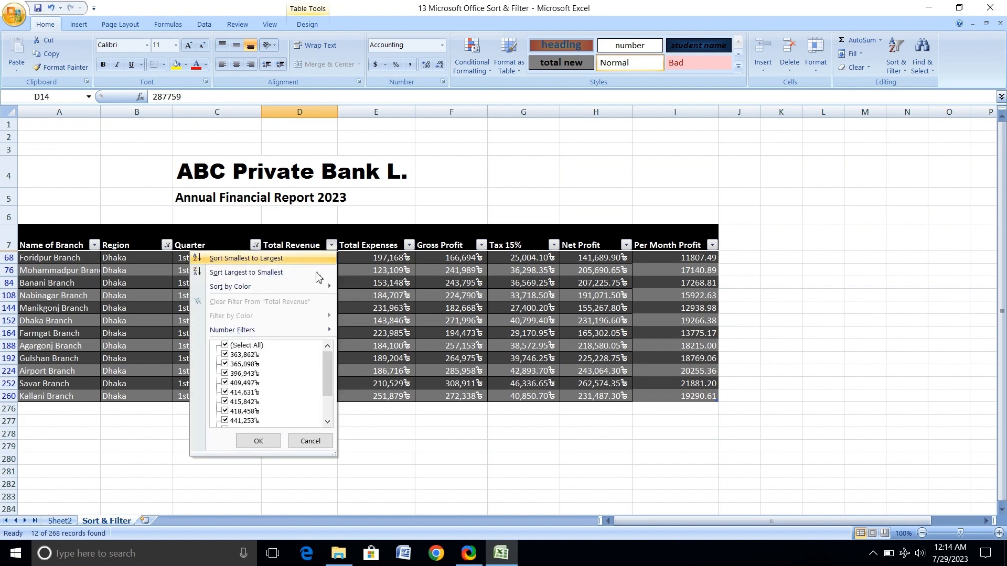
pyautogui.click(248, 345)
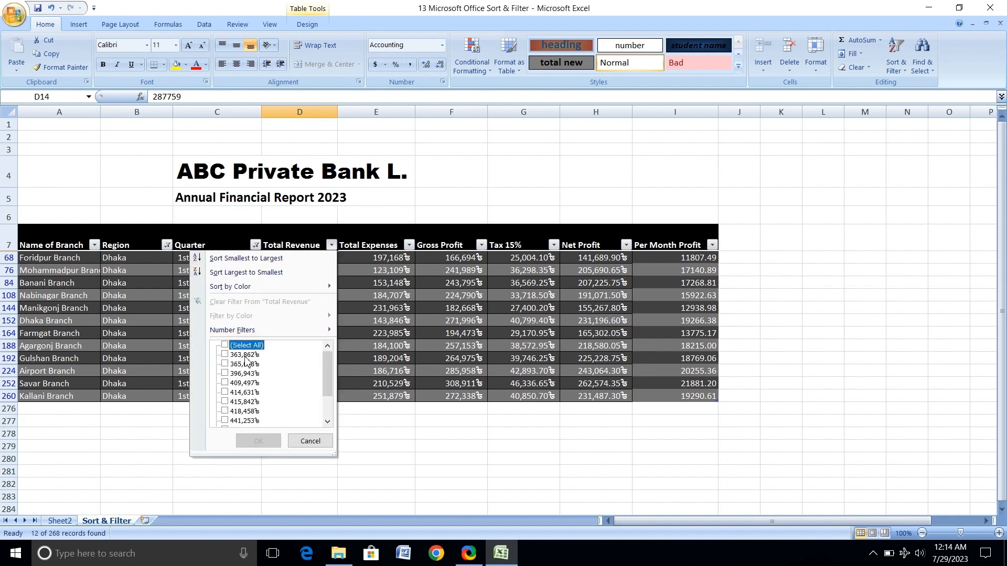
pyautogui.scroll(-2, 245, 361)
pyautogui.click(244, 421)
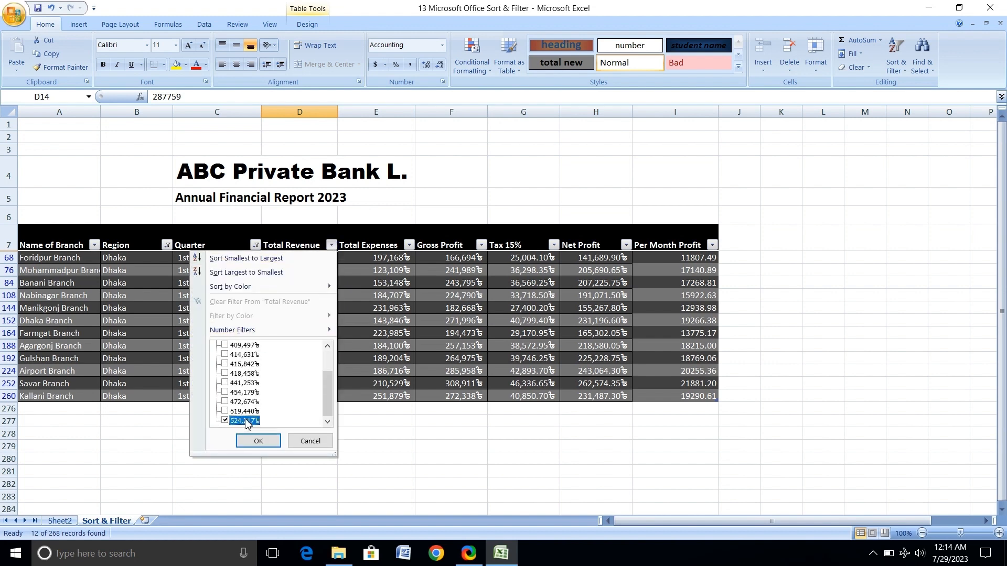
pyautogui.click(252, 445)
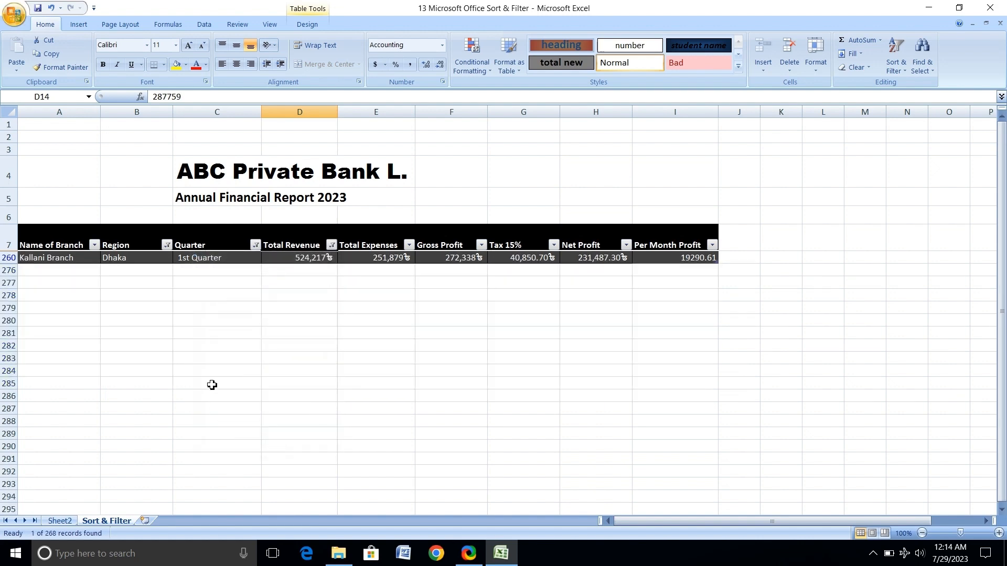
# Undo the Total Revenue, Quarter and Region filters.
pyautogui.hotkey('ctrl', 'z')
pyautogui.hotkey('ctrl', 'z')
pyautogui.hotkey('ctrl', 'z')
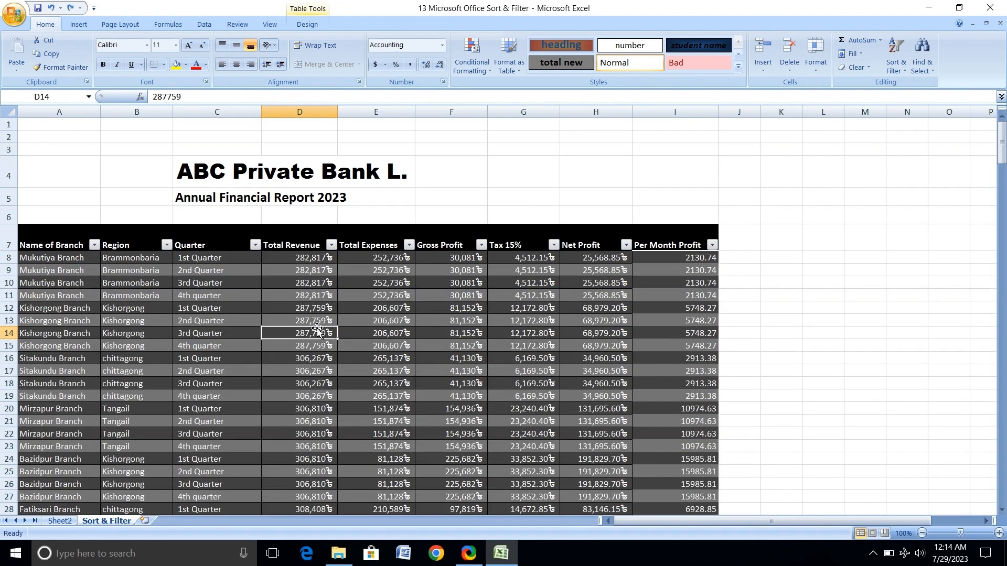
pyautogui.click(896, 59)
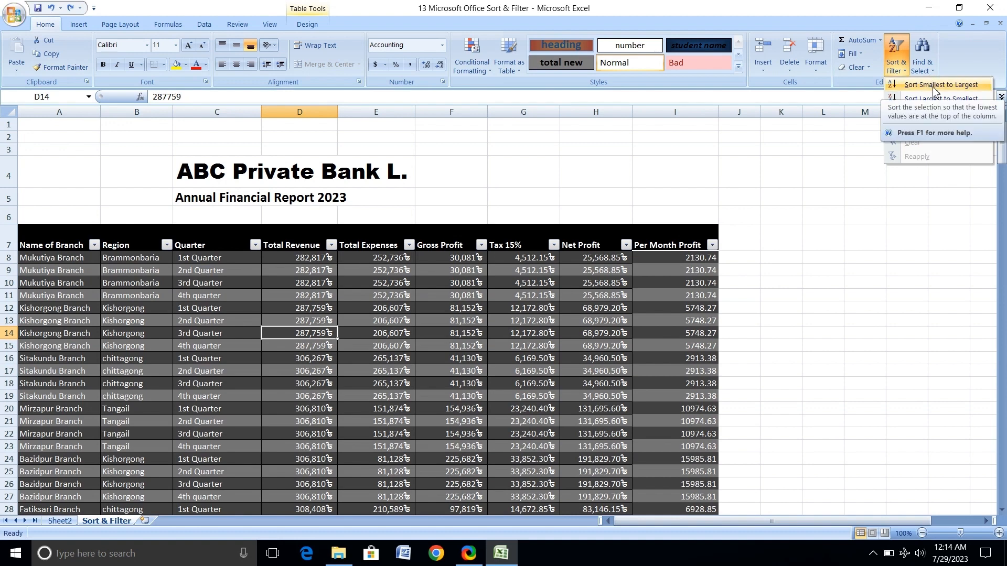
pyautogui.click(685, 270)
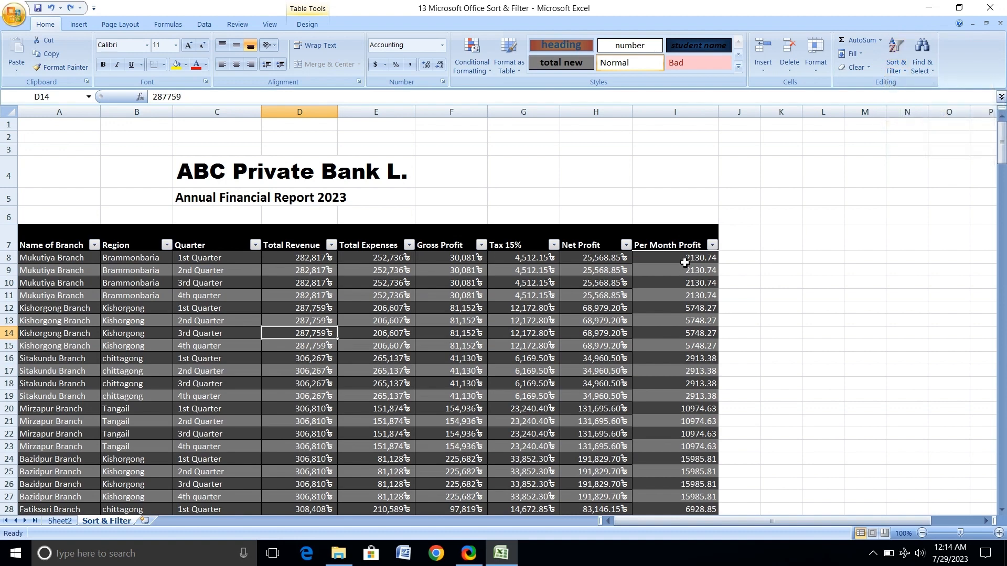
pyautogui.click(686, 260)
pyautogui.moveTo(686, 264); pyautogui.dragTo(687, 561)
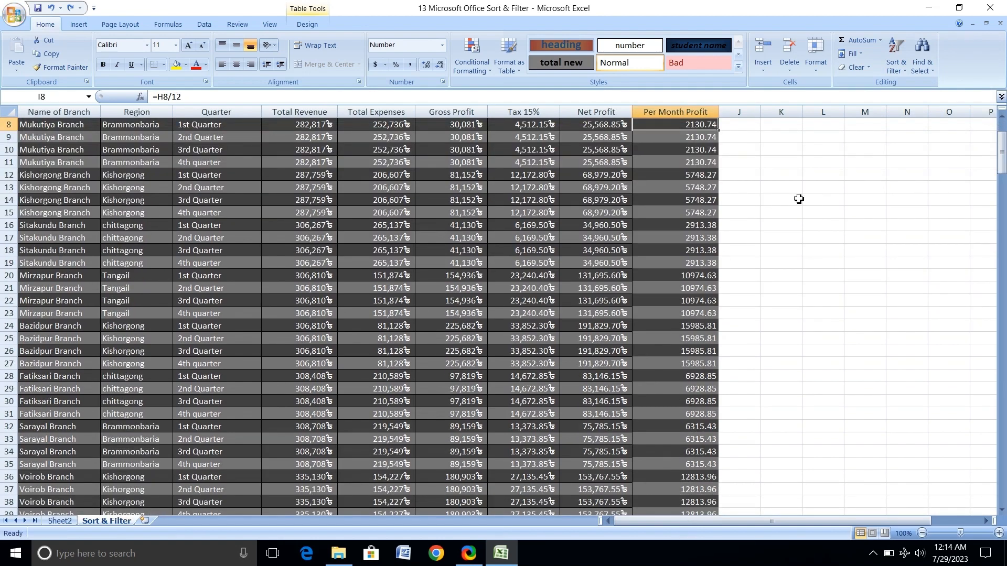
pyautogui.click(781, 200)
pyautogui.scroll(3, 685, 283)
# Select the Per Month Profit values in I8:I275, sort them from Smallest to Largest, and look through the resulting order.
pyautogui.moveTo(681, 254); pyautogui.dragTo(698, 564)
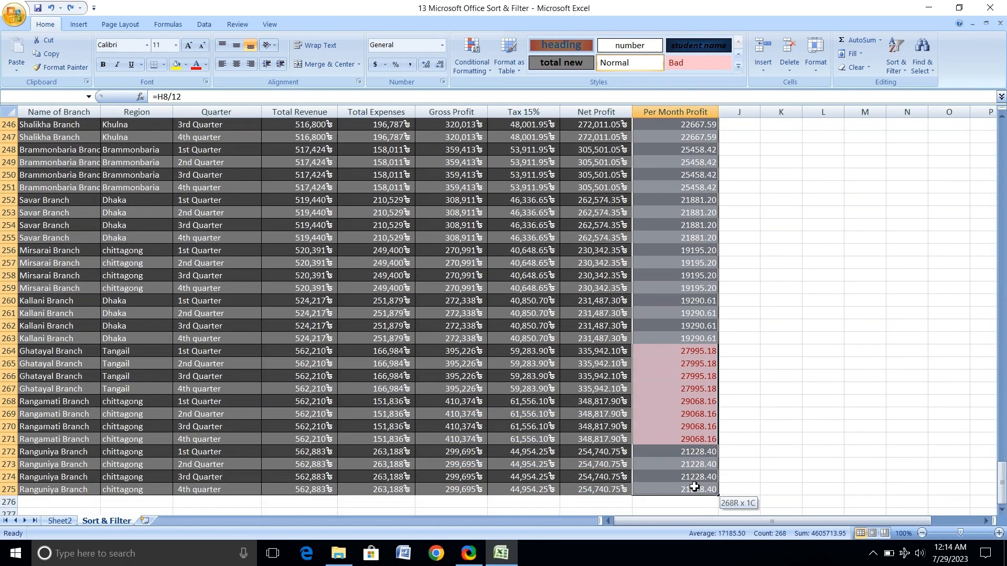
pyautogui.moveTo(694, 487); pyautogui.dragTo(694, 487)
pyautogui.scroll(6, 843, 267)
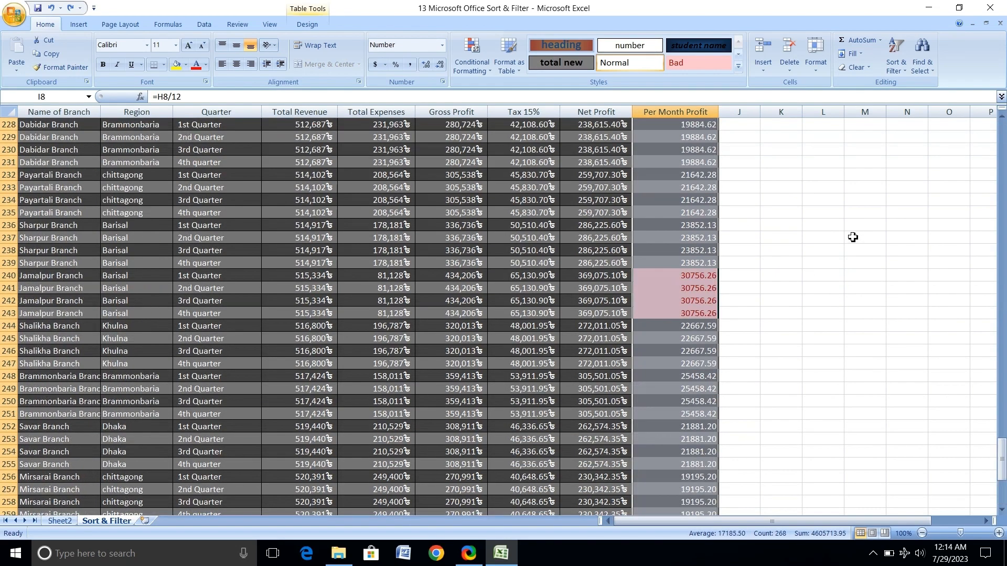
pyautogui.click(906, 60)
pyautogui.click(923, 87)
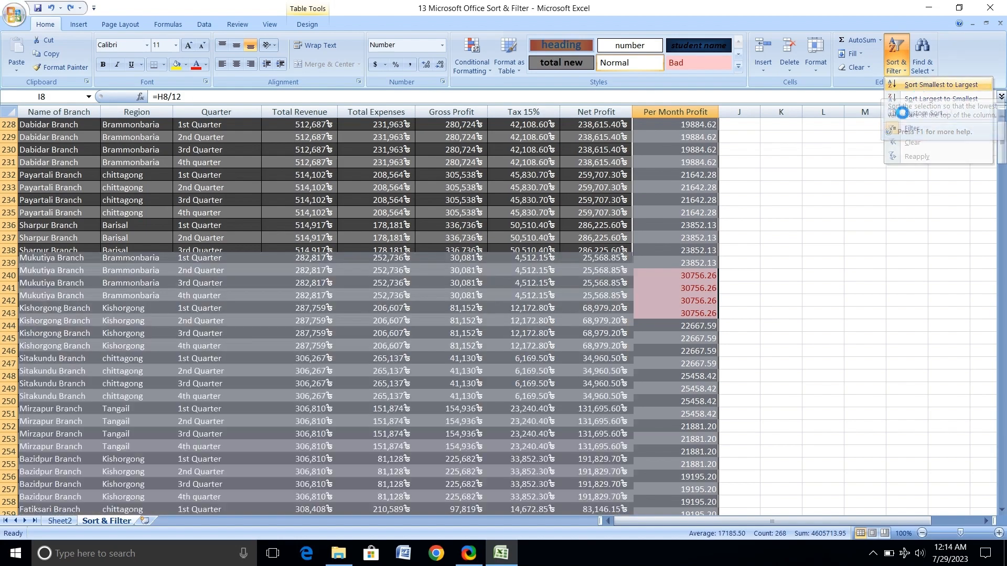
pyautogui.scroll(-20, 703, 314)
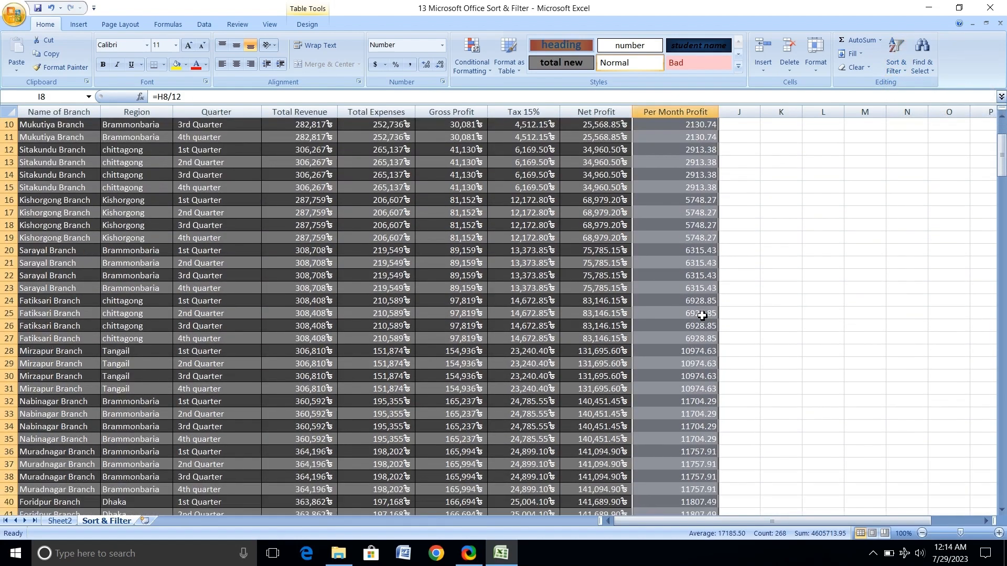
pyautogui.scroll(-7, 702, 348)
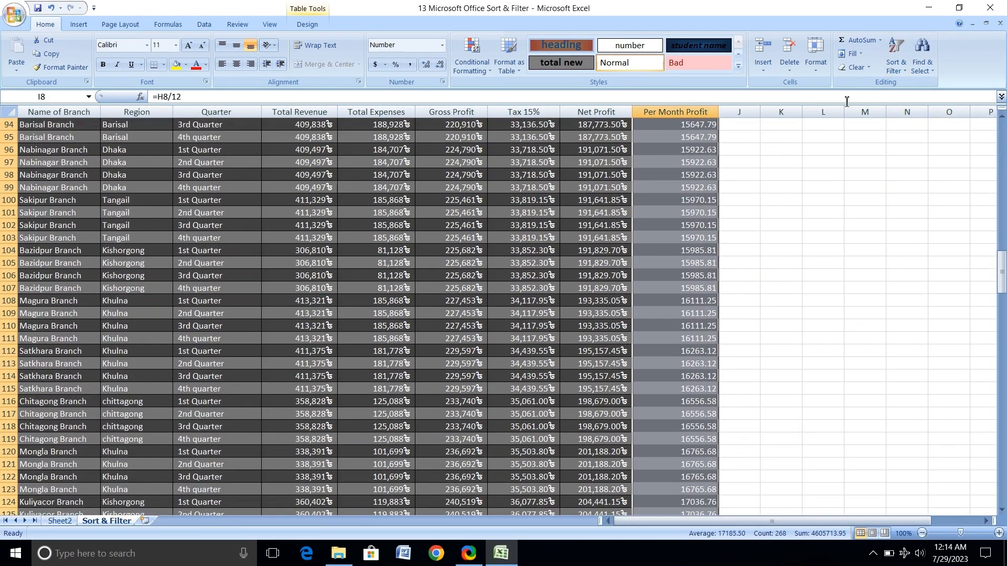
pyautogui.scroll(16, 774, 227)
pyautogui.scroll(3, 860, 107)
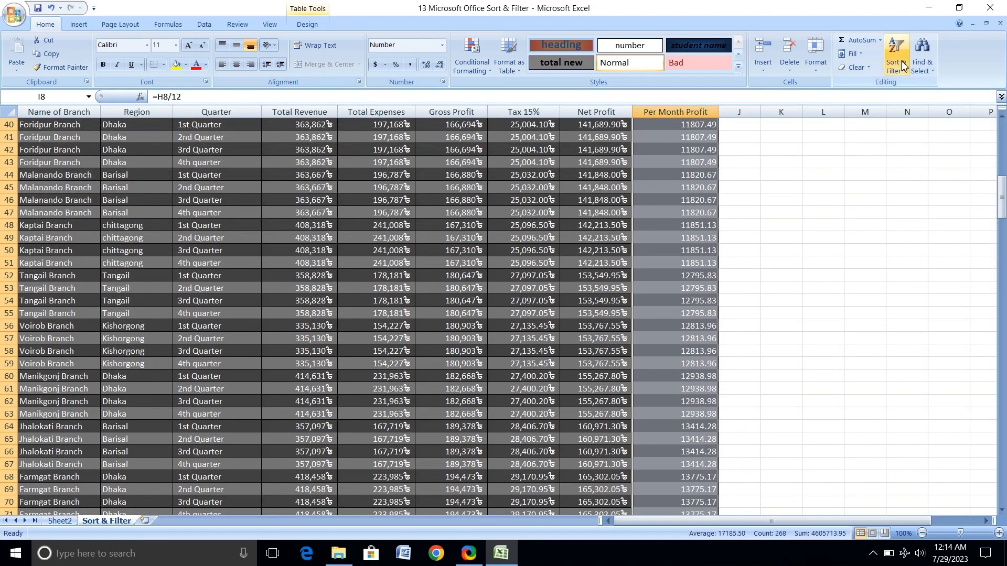
# Sort the table by Per Month Profit from Largest to Smallest and check the order of the rows.
pyautogui.click(896, 58)
pyautogui.click(936, 107)
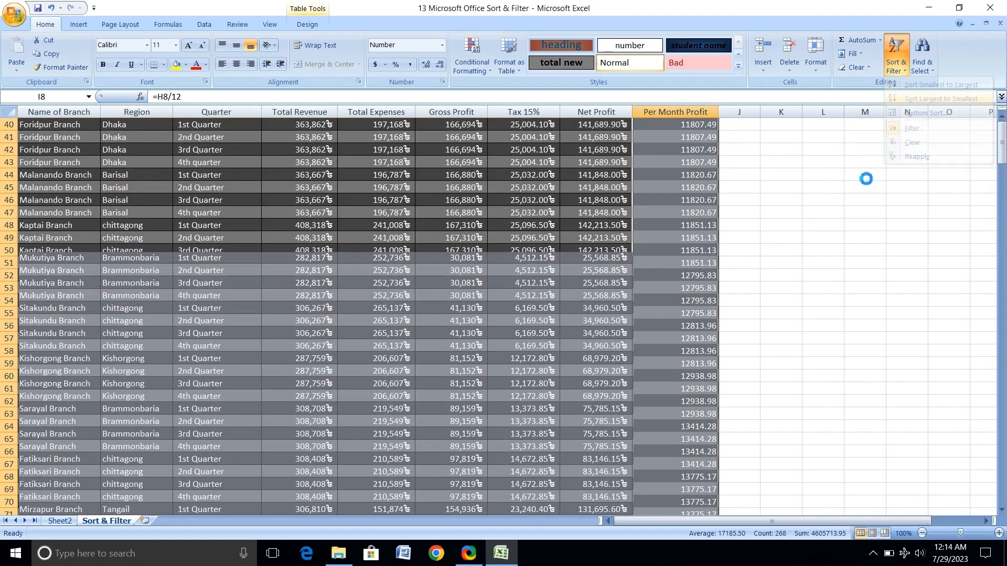
pyautogui.scroll(-20, 689, 330)
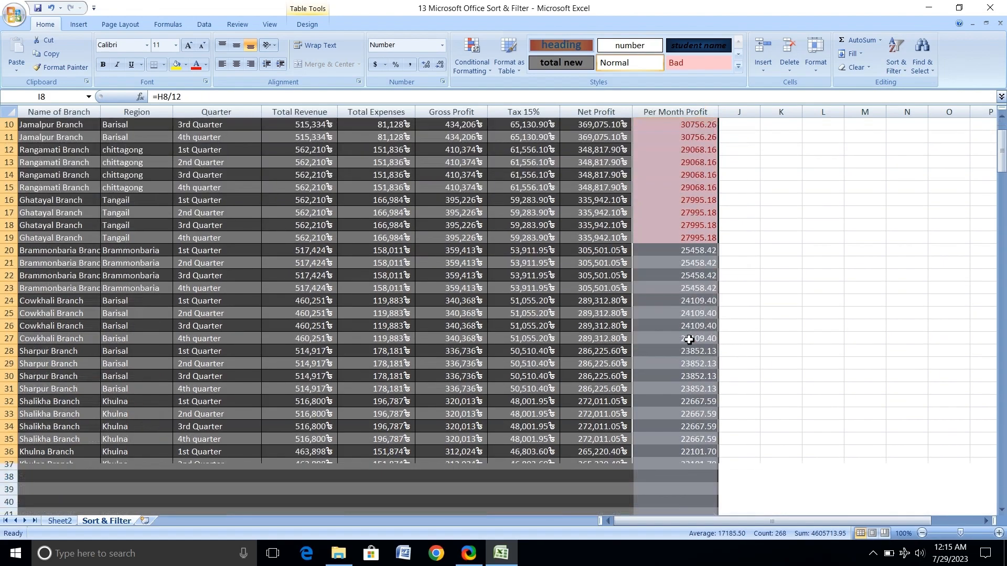
# Look through the rows sorted by Per Month Profit and undo the Largest to Smallest sort.
pyautogui.scroll(-4, 690, 360)
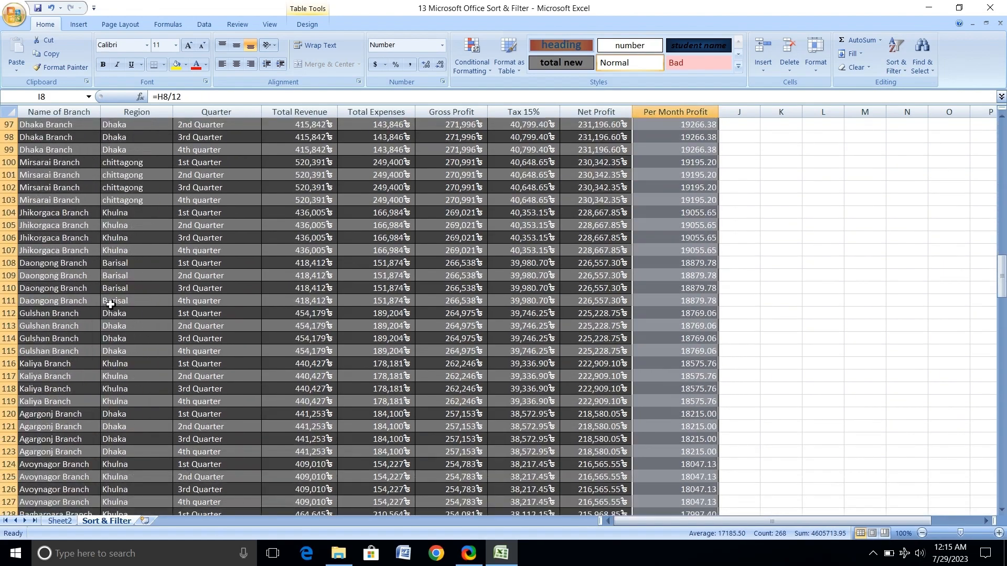
pyautogui.scroll(20, 669, 279)
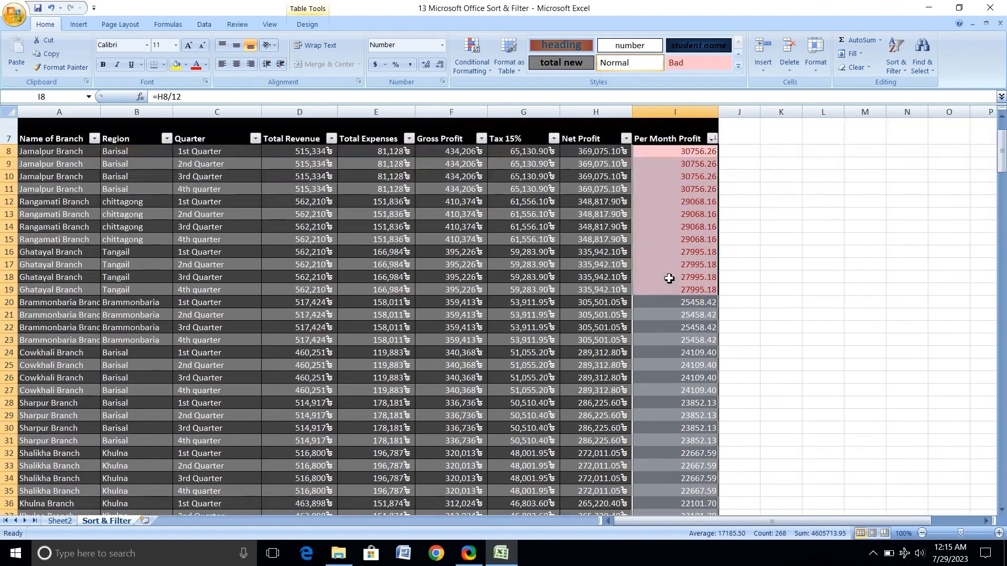
pyautogui.hotkey('ctrl', 'z')
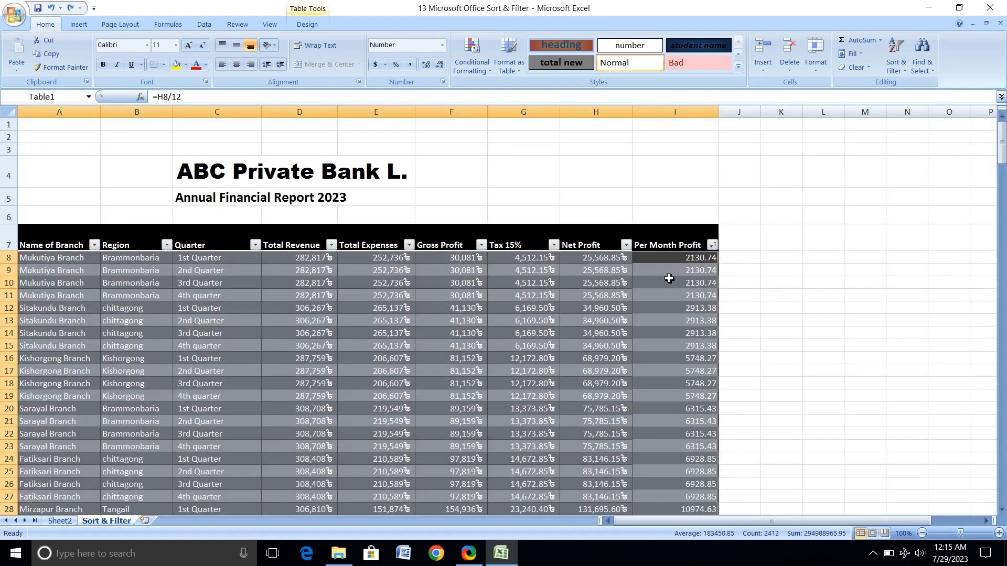
# Sort the table by Name of Branch from A to Z and look through the resulting order of the branches.
pyautogui.click(44, 259)
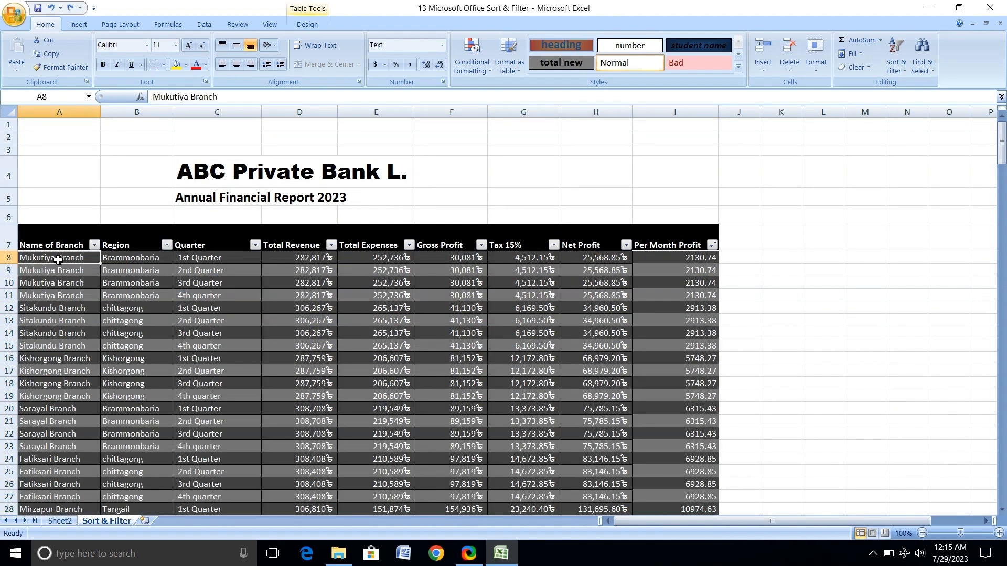
pyautogui.rightClick(57, 260)
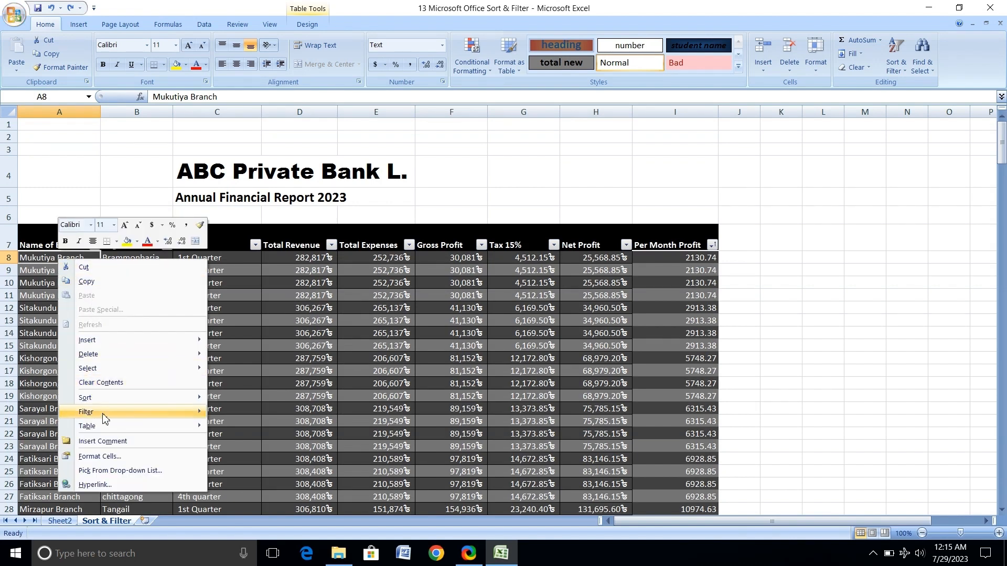
pyautogui.moveTo(143, 399)
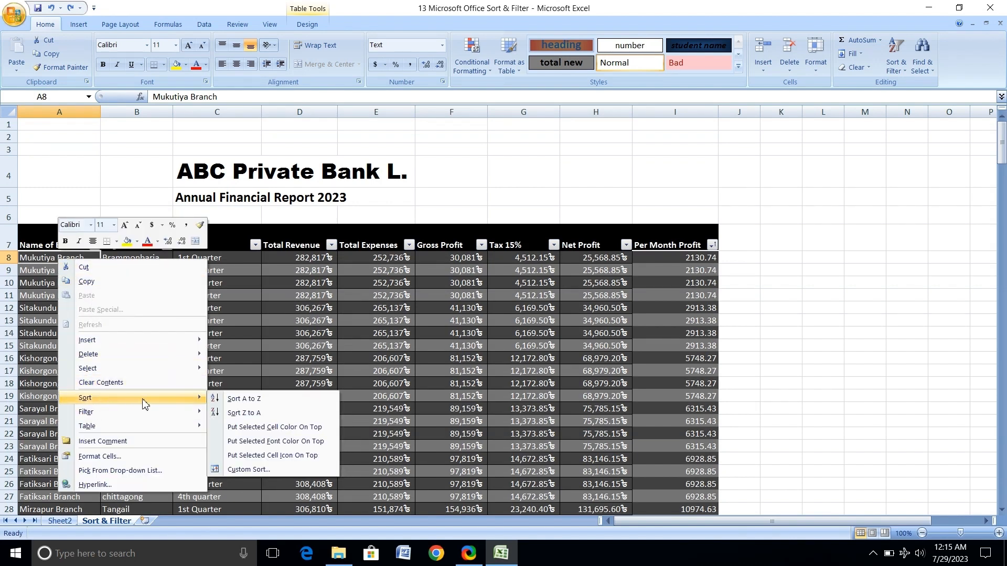
pyautogui.click(266, 400)
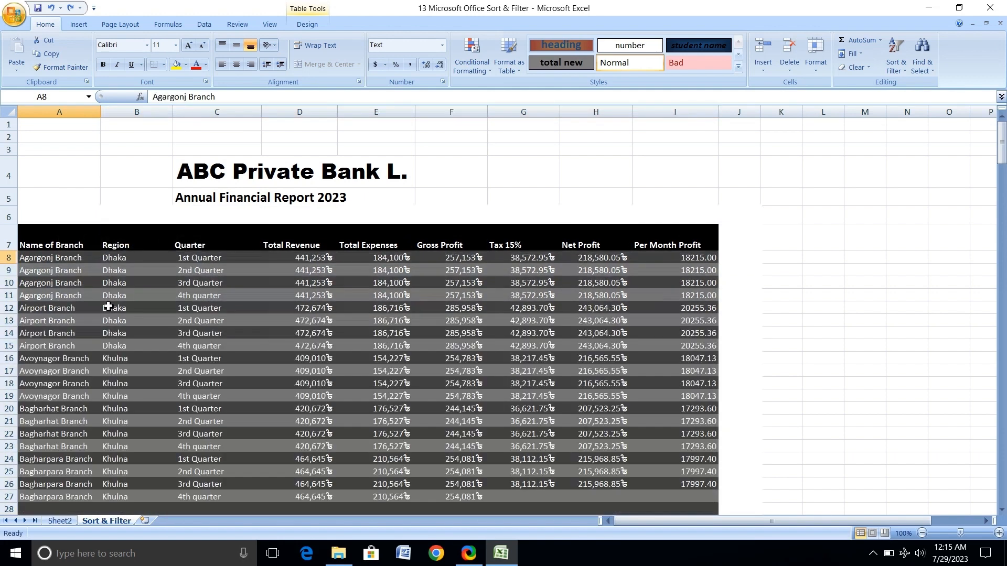
pyautogui.scroll(-5, 52, 272)
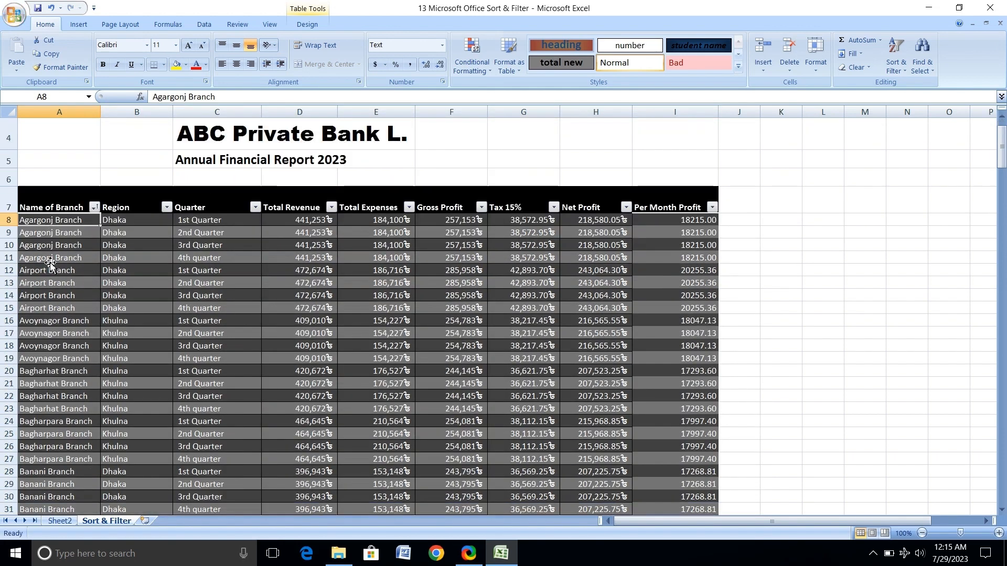
pyautogui.scroll(-12, 50, 263)
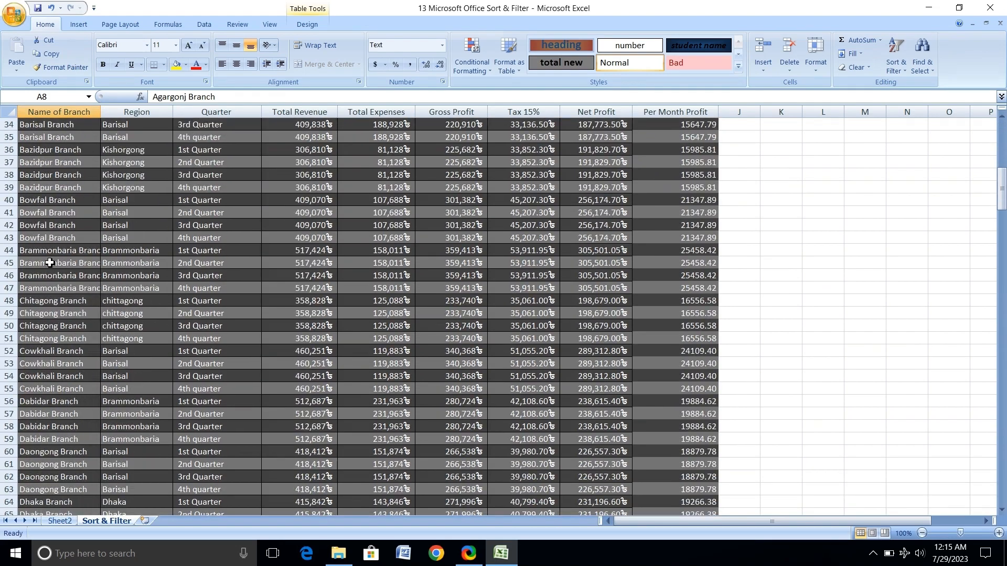
pyautogui.scroll(-4, 50, 263)
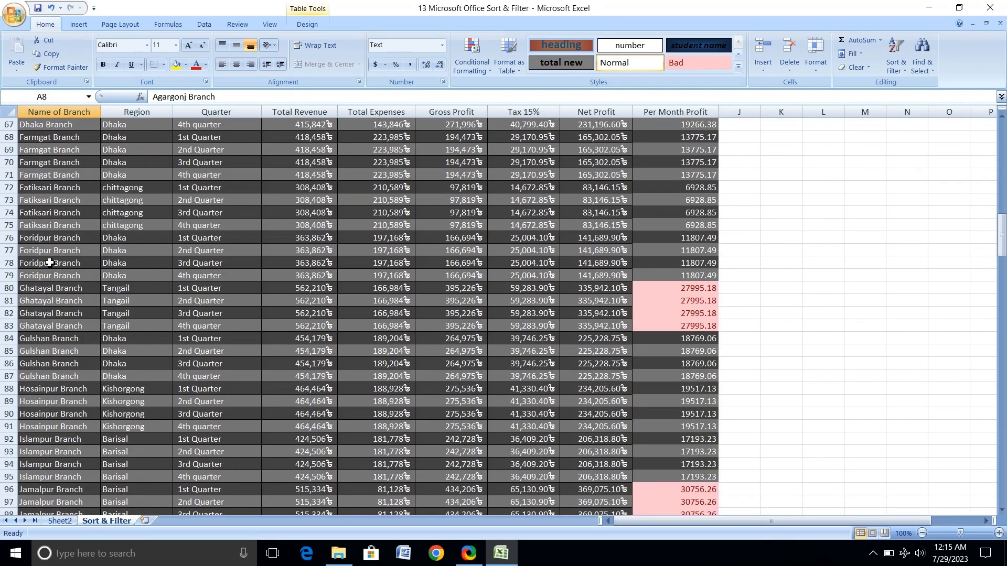
pyautogui.scroll(11, 49, 262)
pyautogui.scroll(10, 49, 262)
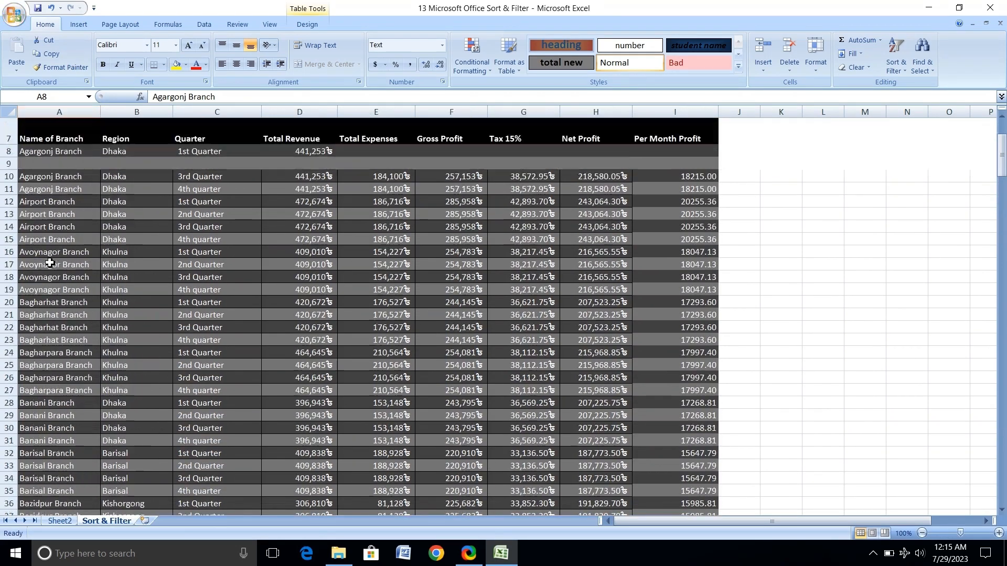